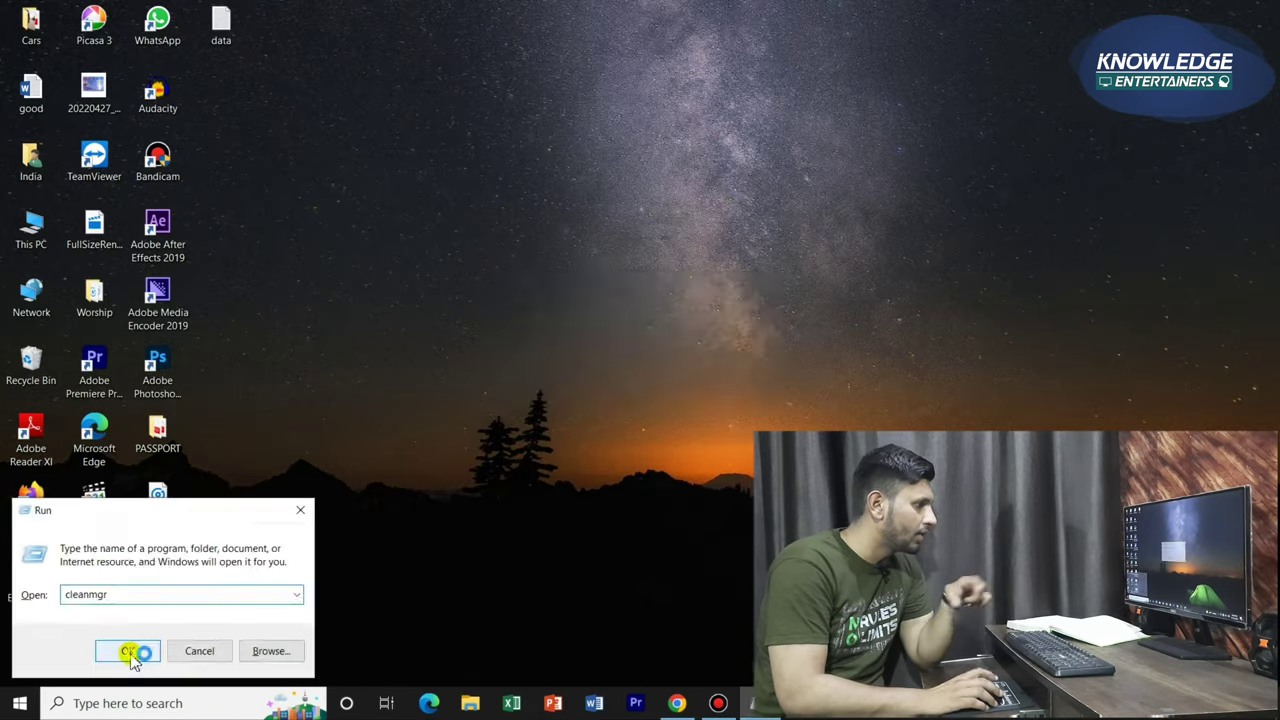
Launch Disk Cleanup with the cleanmgr command and choose drive OS (C:) as the drive to clean up
{"action": "left_click", "coordinate": [225, 598]}
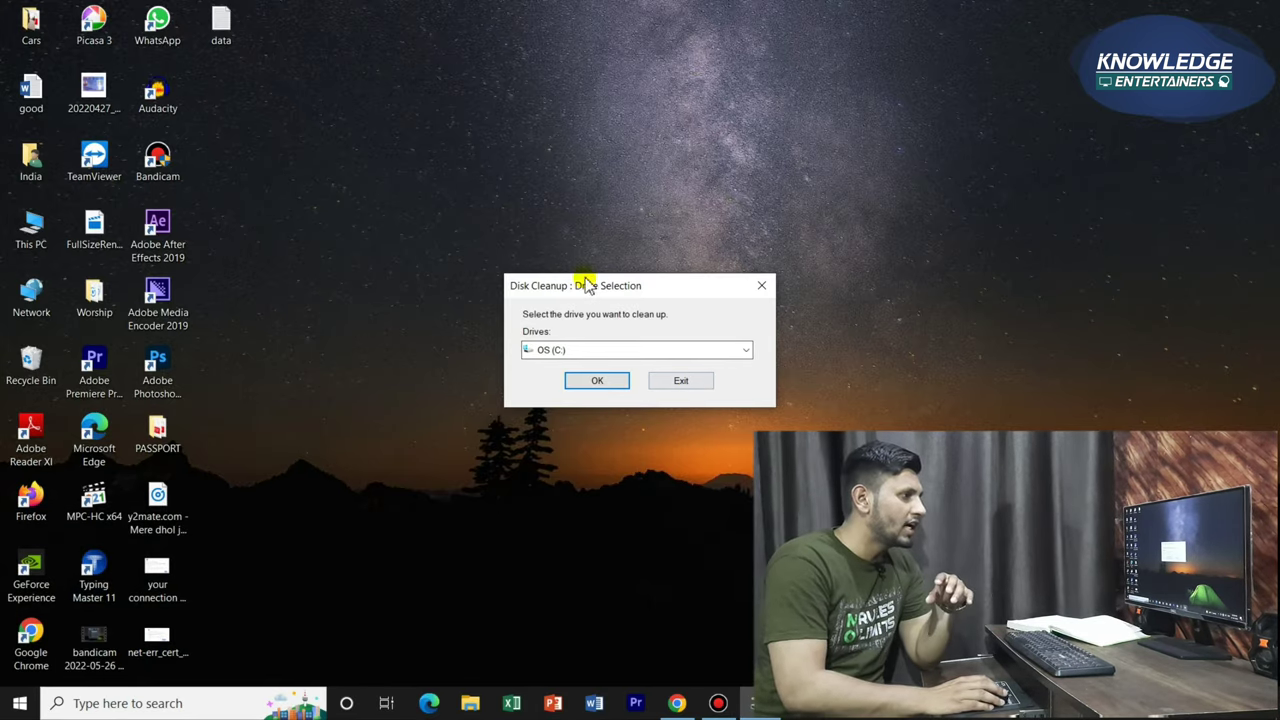
{"action": "left_click_drag", "start_coordinate": [677, 286], "coordinate": [686, 243]}
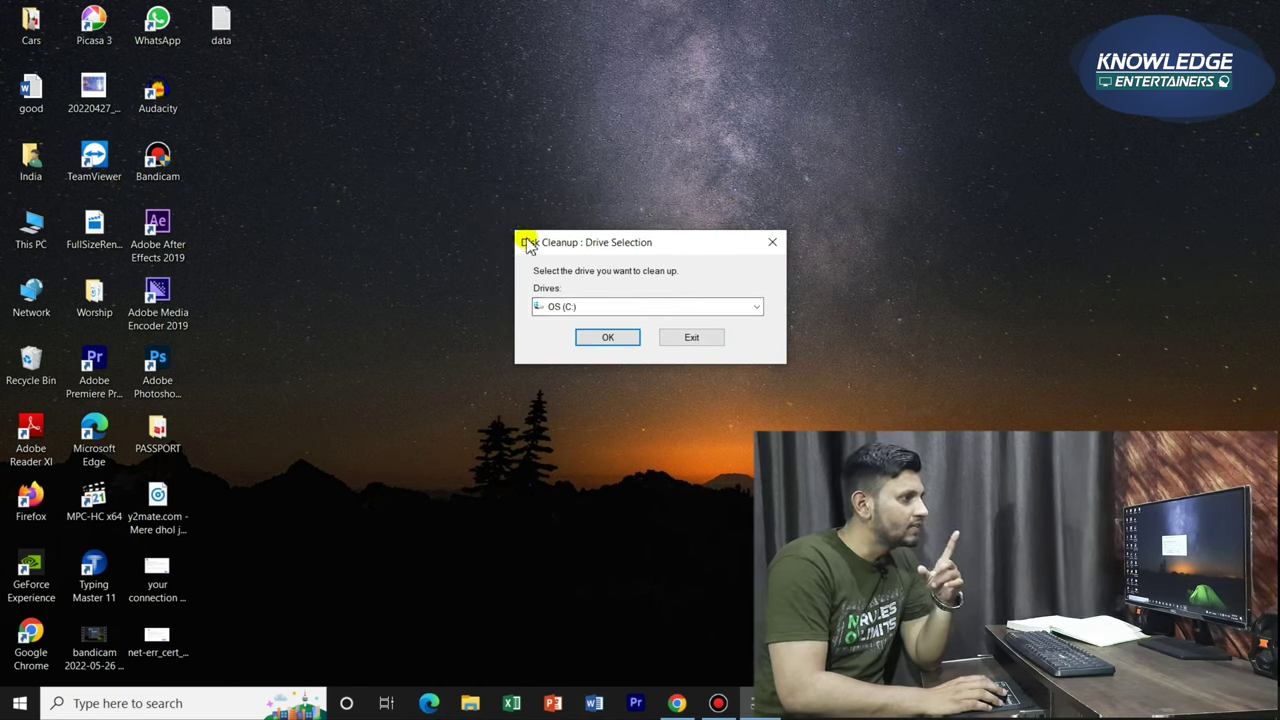
{"action": "left_click", "coordinate": [646, 312]}
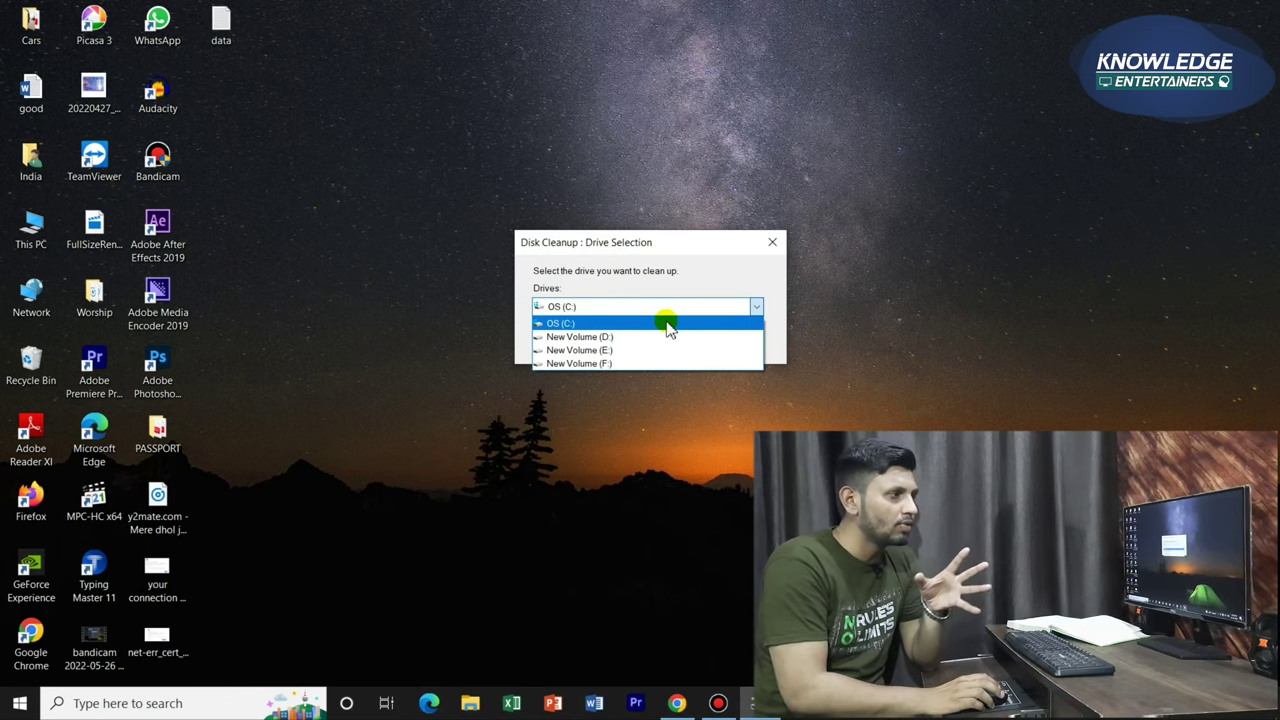
{"action": "left_click", "coordinate": [673, 324]}
{"action": "left_click", "coordinate": [606, 339]}
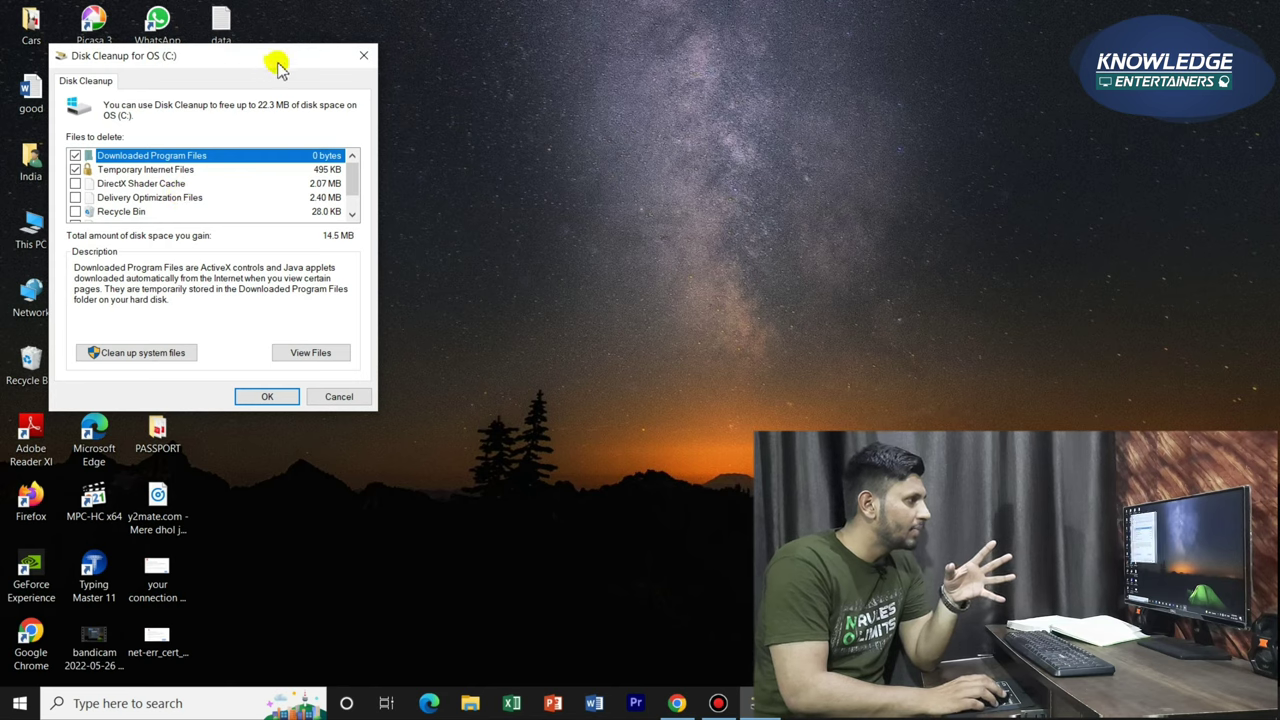
Review the Disk Cleanup file categories and permanently delete the preselected files from drive OS (C:)
{"action": "left_click_drag", "start_coordinate": [275, 55], "coordinate": [514, 42]}
{"action": "scroll", "coordinate": [533, 177], "scroll_direction": "down", "scroll_amount": 1}
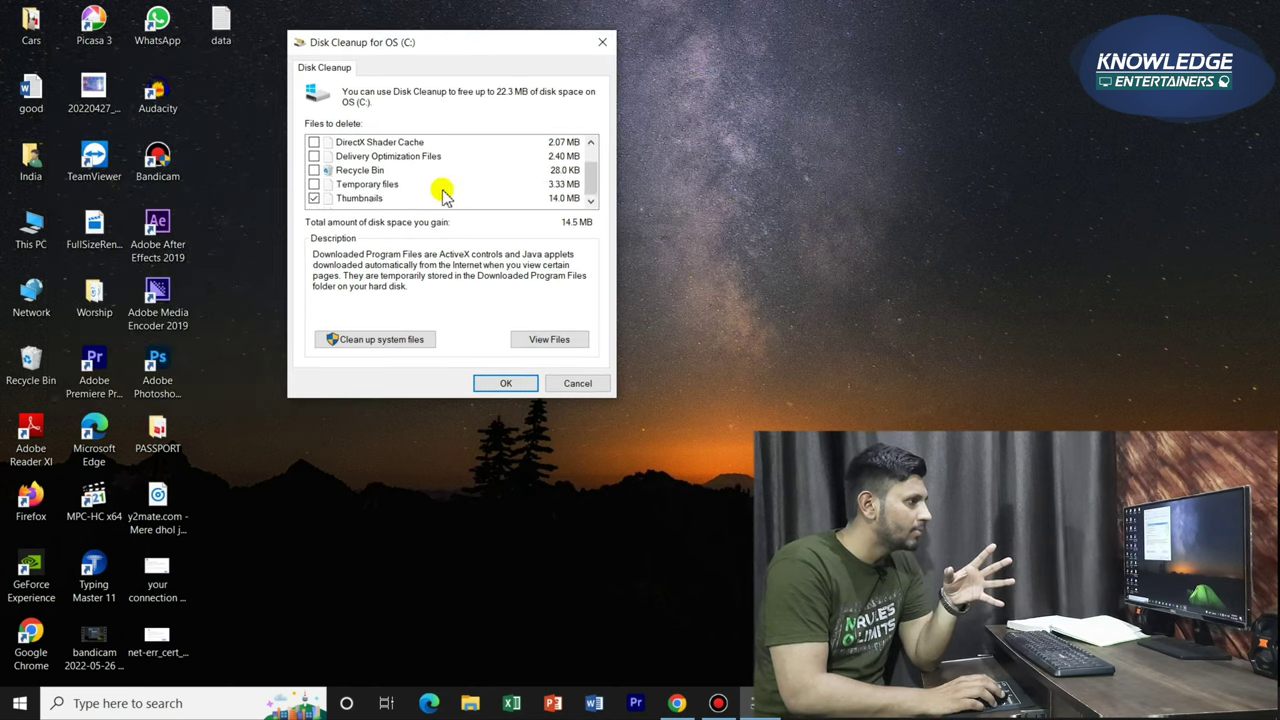
{"action": "scroll", "coordinate": [445, 192], "scroll_direction": "up", "scroll_amount": 1}
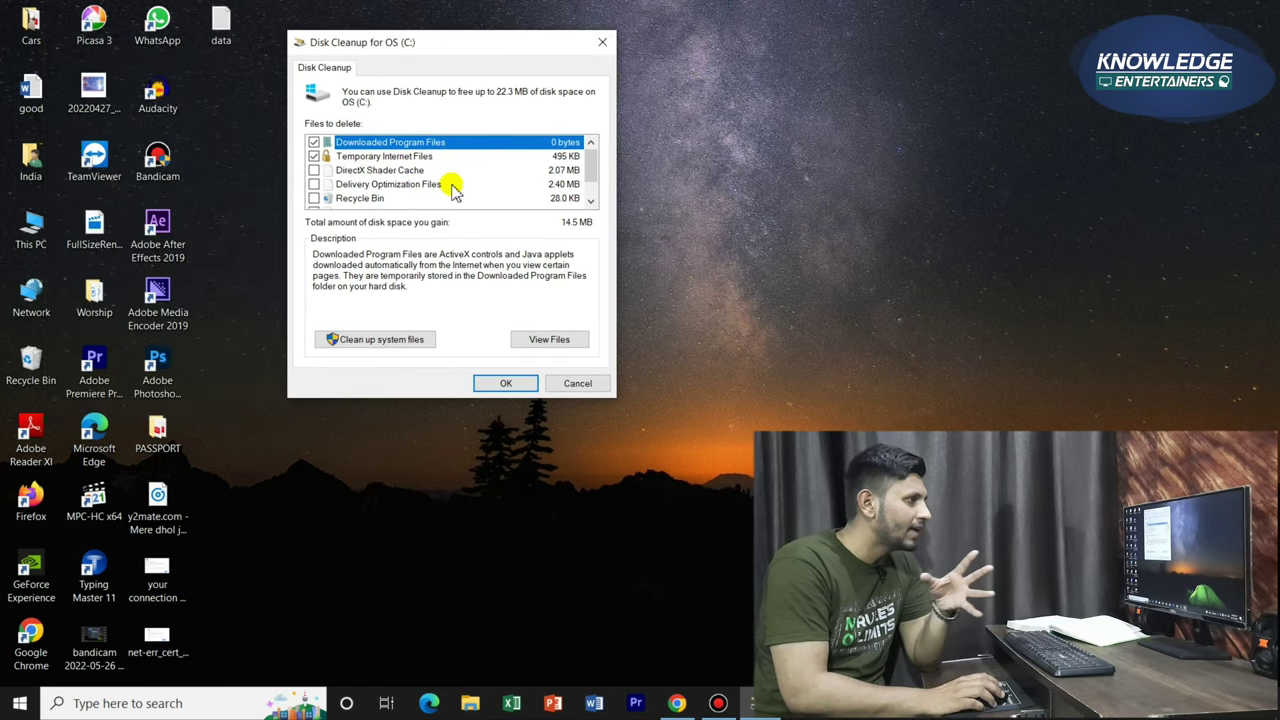
{"action": "left_click", "coordinate": [503, 384]}
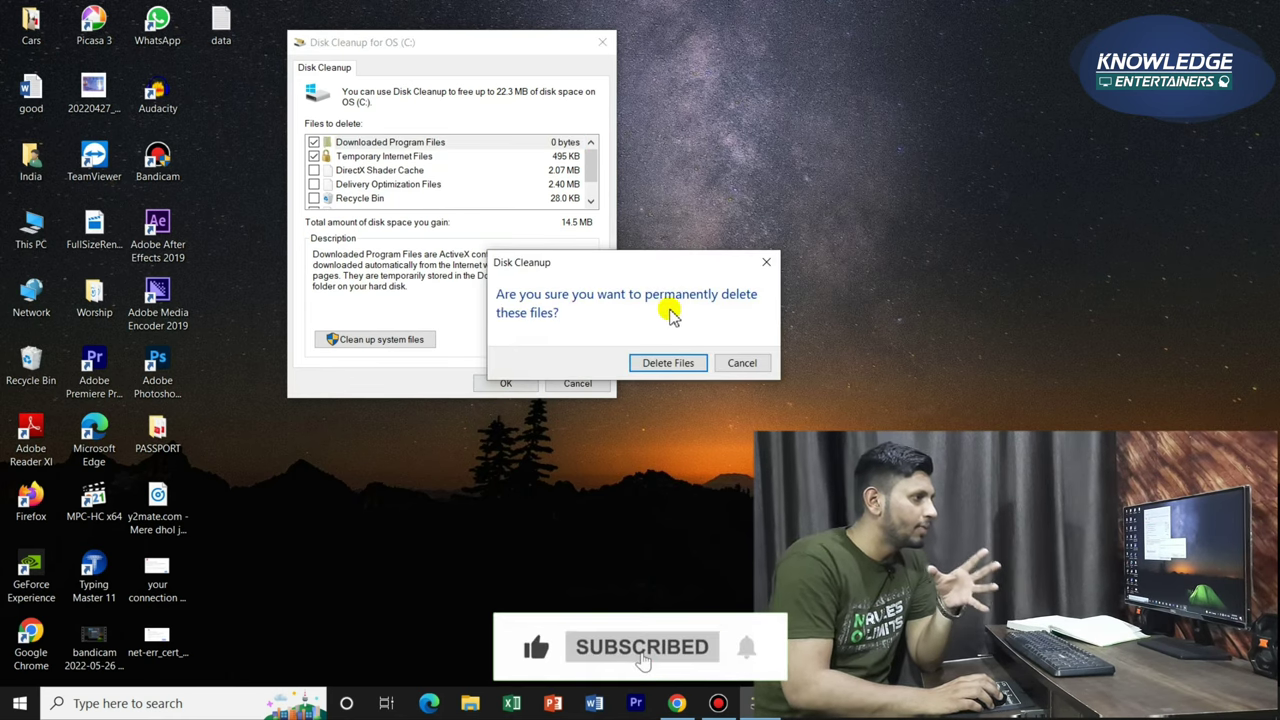
{"action": "left_click", "coordinate": [668, 363]}
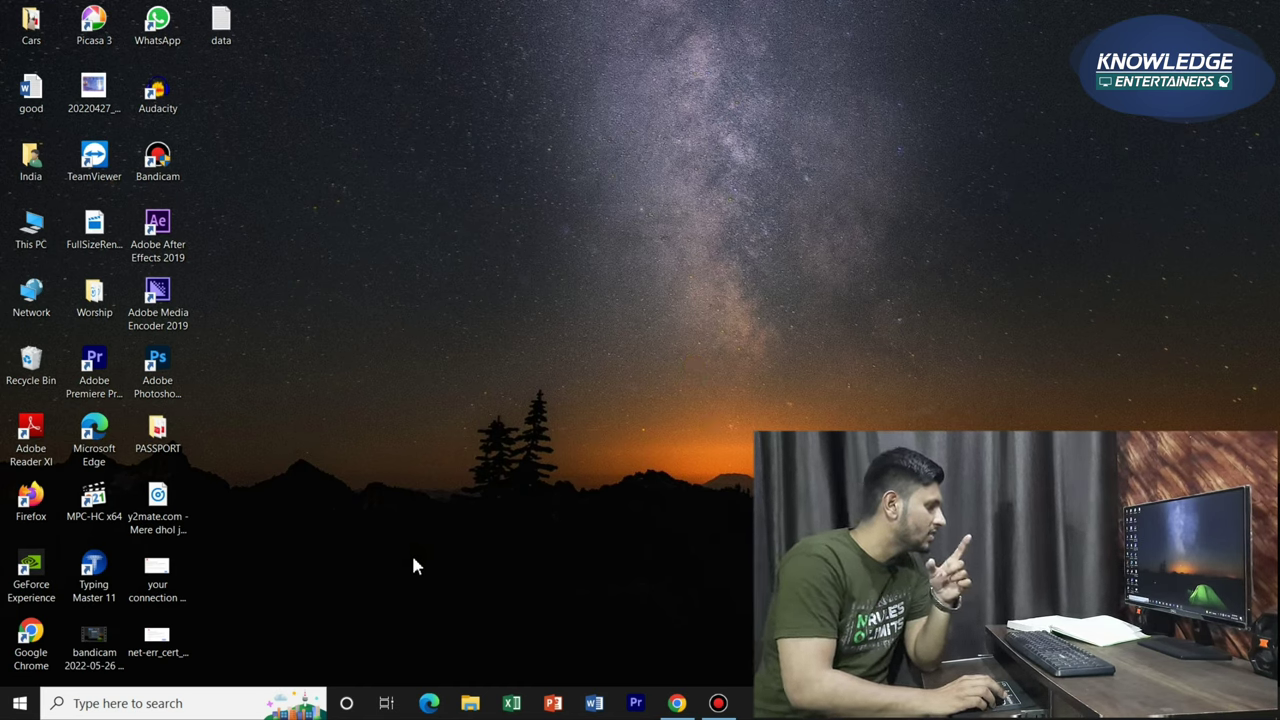
Open the Windows Prefetch folder using the Run command prefetch and maximize its window
{"action": "left_click", "coordinate": [218, 698]}
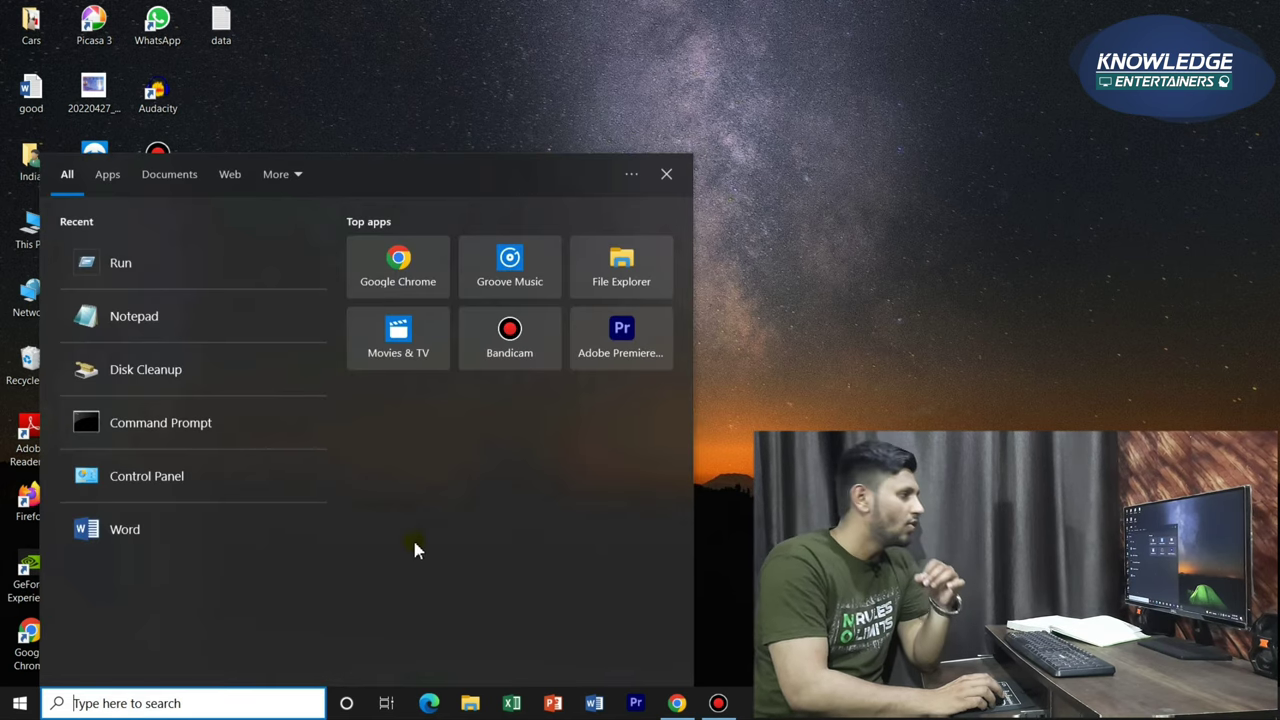
{"action": "left_click", "coordinate": [189, 271]}
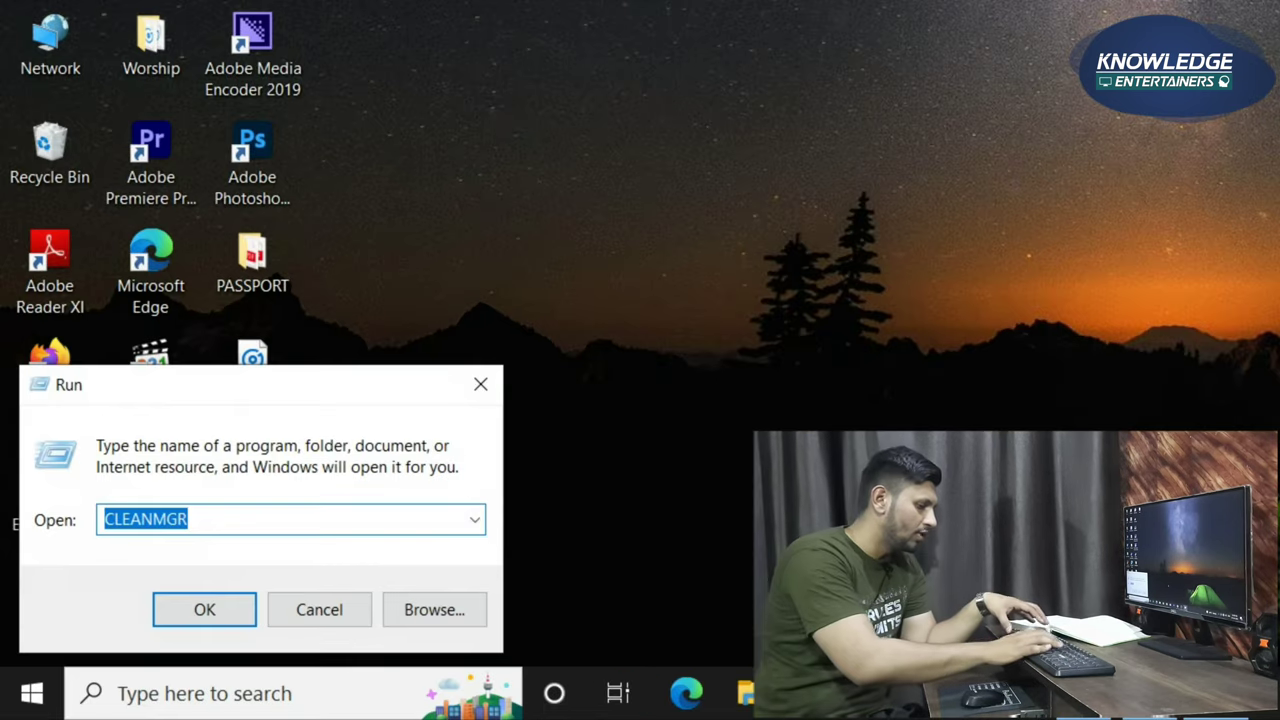
{"action": "type", "text": "prefe"}
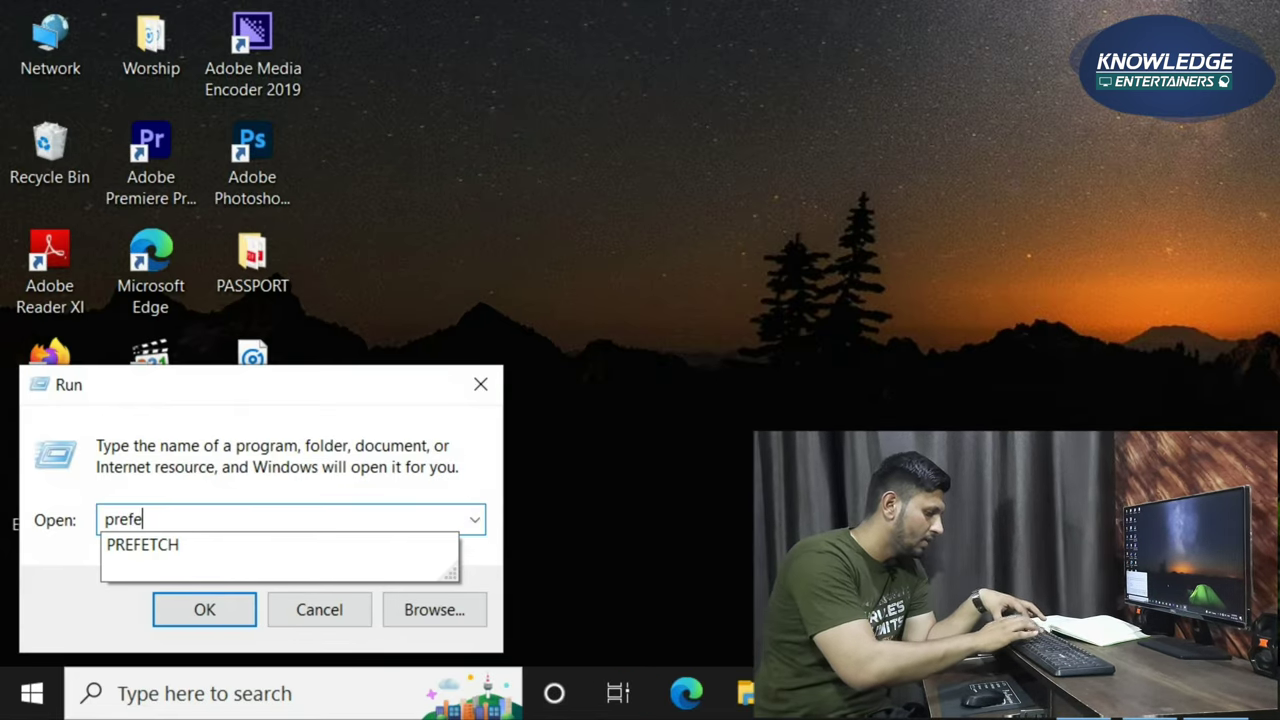
{"action": "type", "text": "tch"}
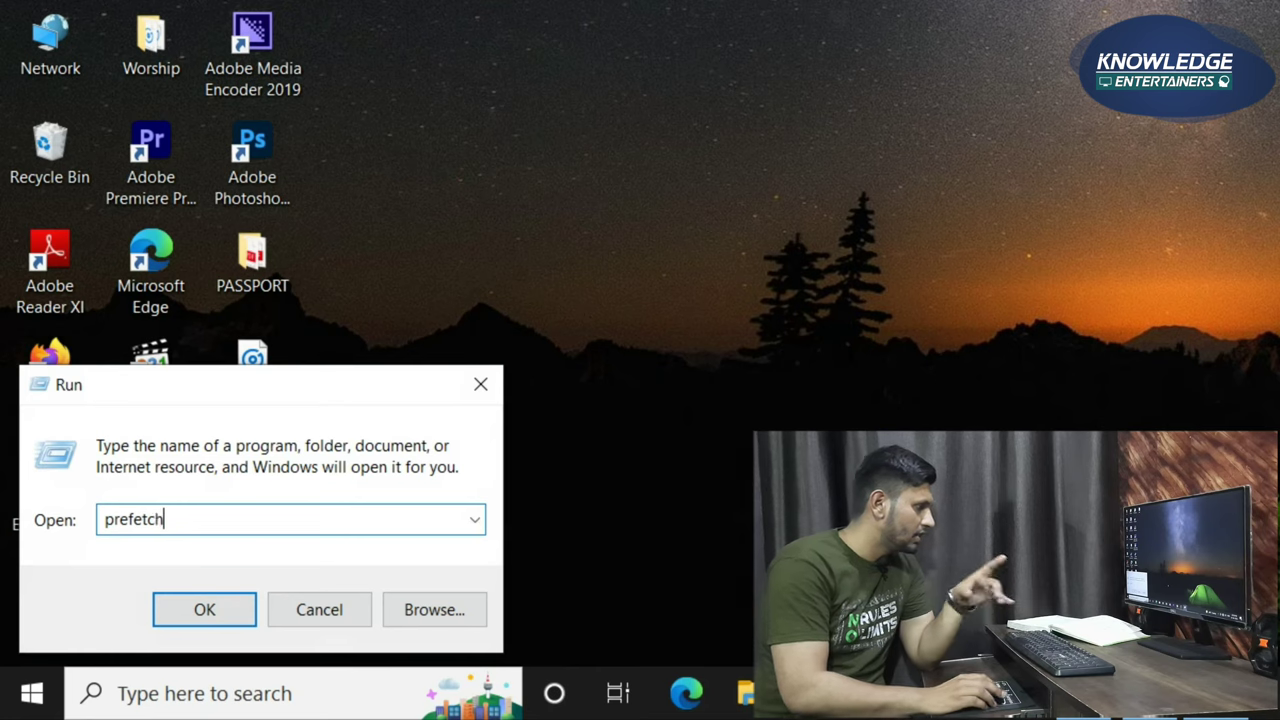
{"action": "left_click", "coordinate": [195, 618]}
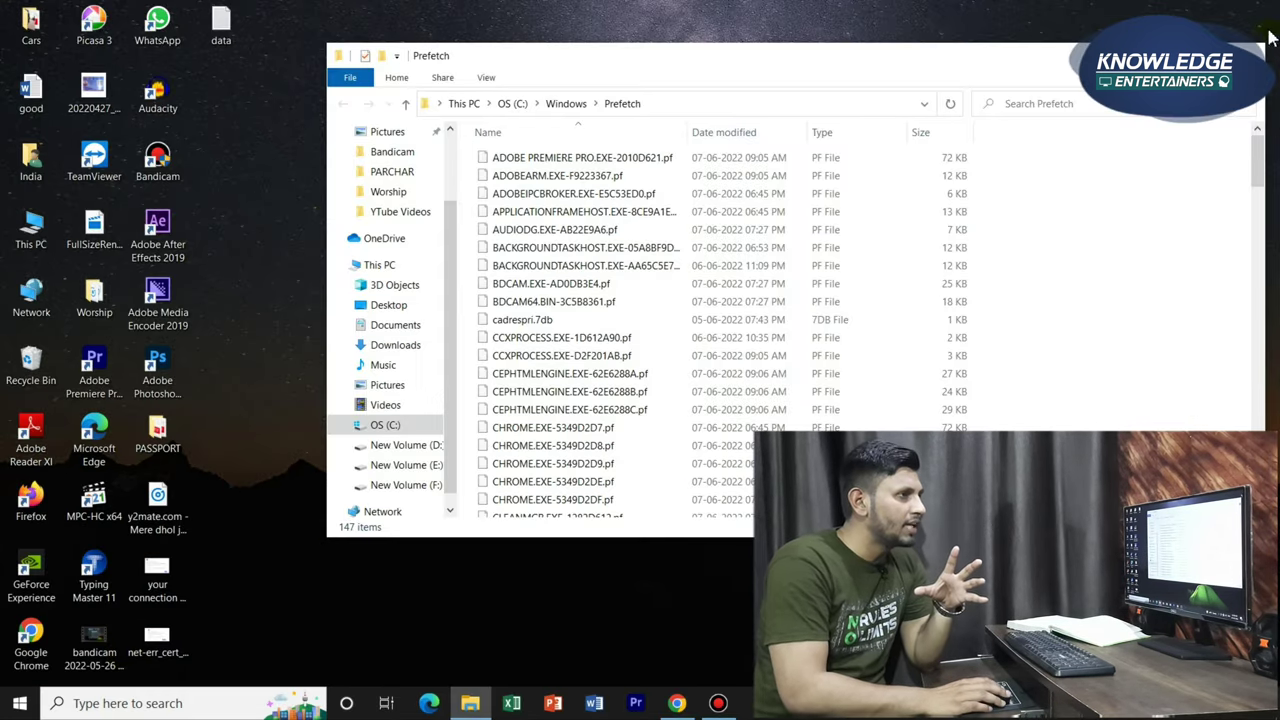
{"action": "left_click", "coordinate": [1222, 55]}
Select all files in the Prefetch folder, delete them permanently, and close the folder window
{"action": "scroll", "coordinate": [700, 380], "scroll_direction": "down", "scroll_amount": 20}
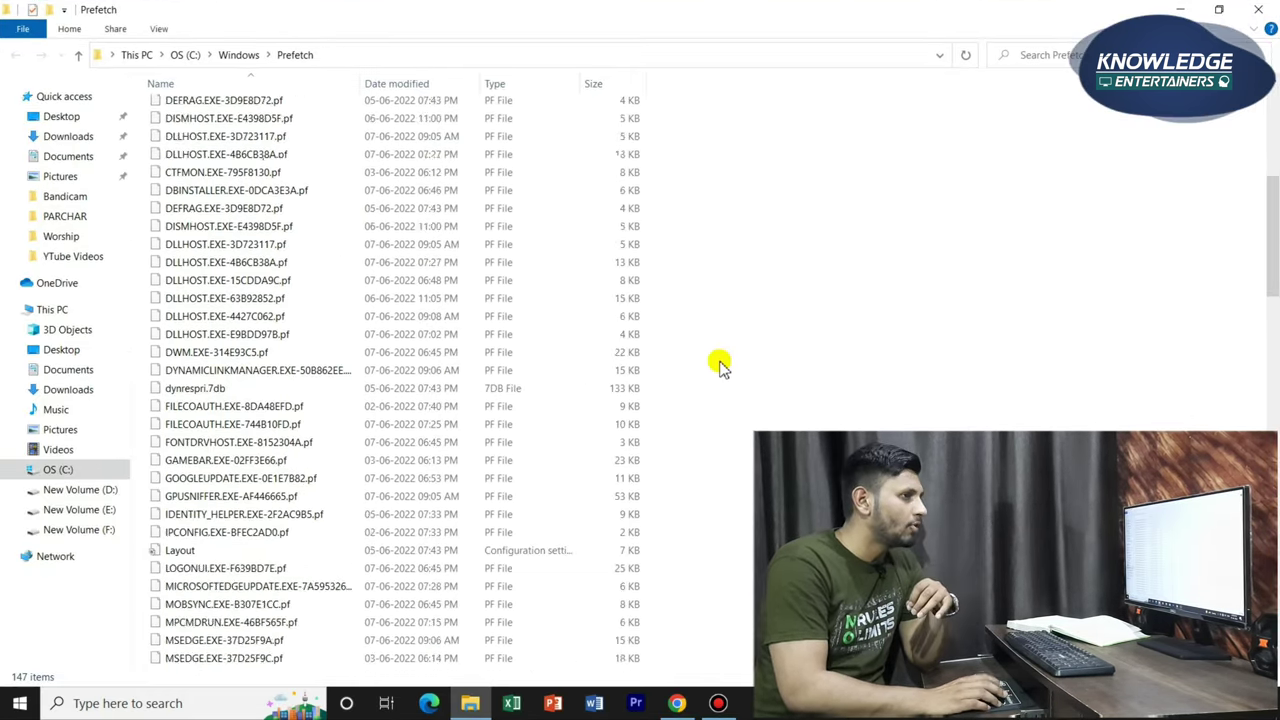
{"action": "scroll", "coordinate": [745, 345], "scroll_direction": "down", "scroll_amount": 12}
{"action": "scroll", "coordinate": [765, 340], "scroll_direction": "up", "scroll_amount": 20}
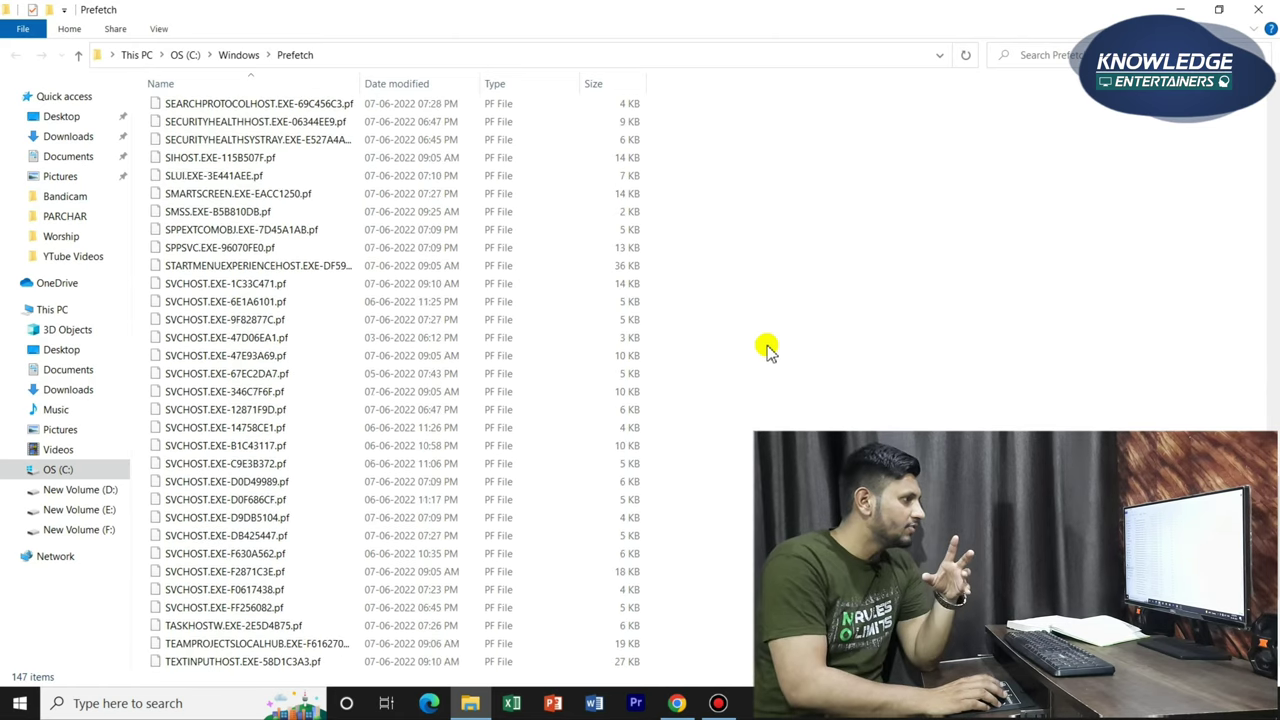
{"action": "scroll", "coordinate": [763, 366], "scroll_direction": "up", "scroll_amount": 5}
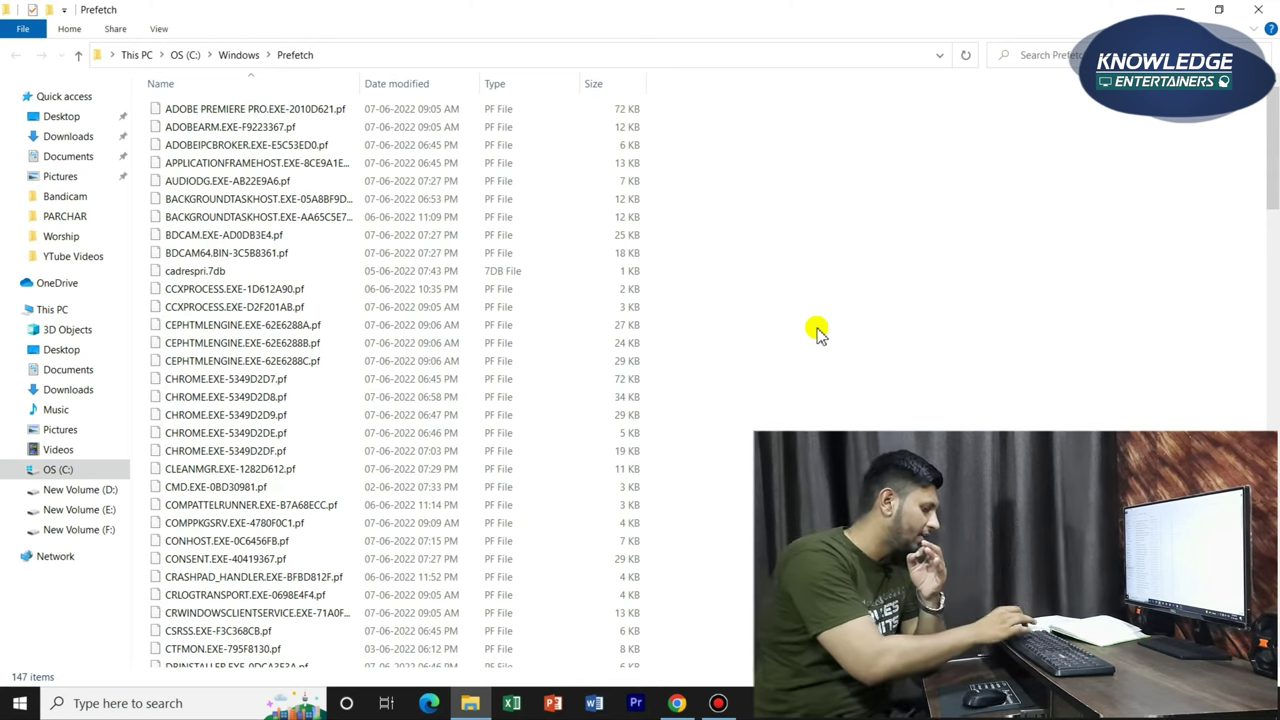
{"action": "key", "text": "ctrl+a"}
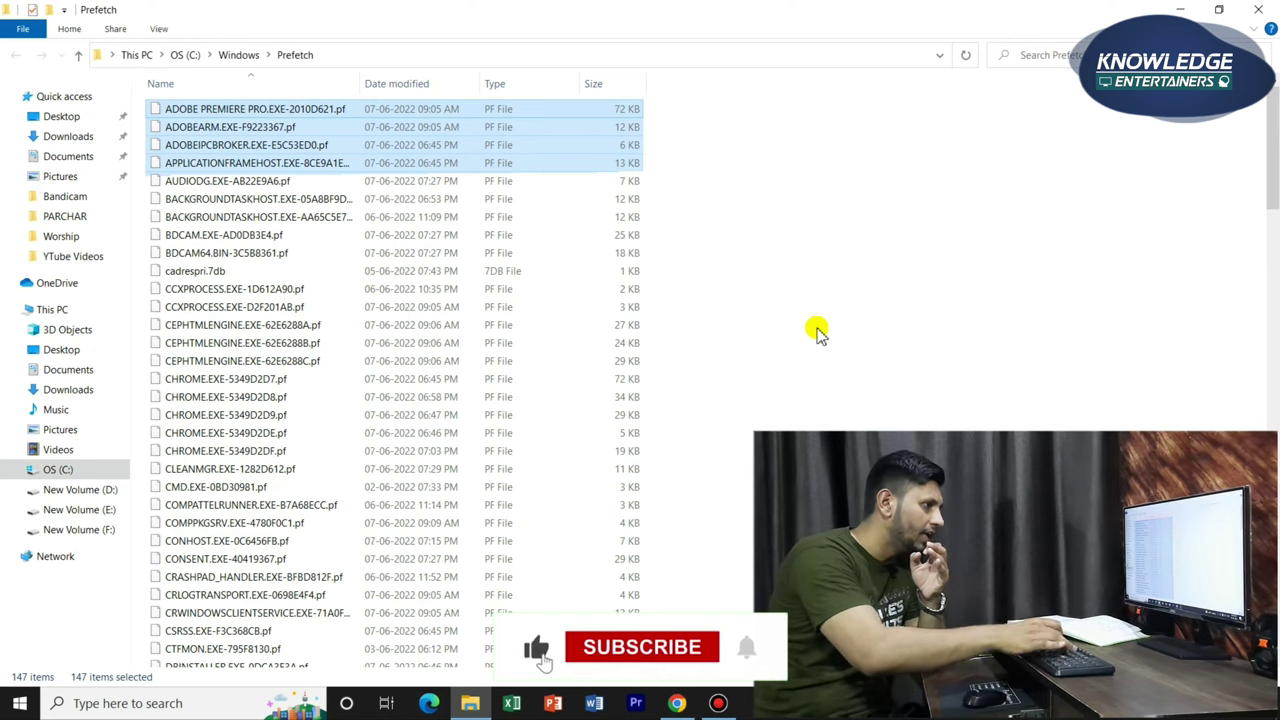
{"action": "key", "text": "shift+Delete"}
{"action": "key", "text": "Return"}
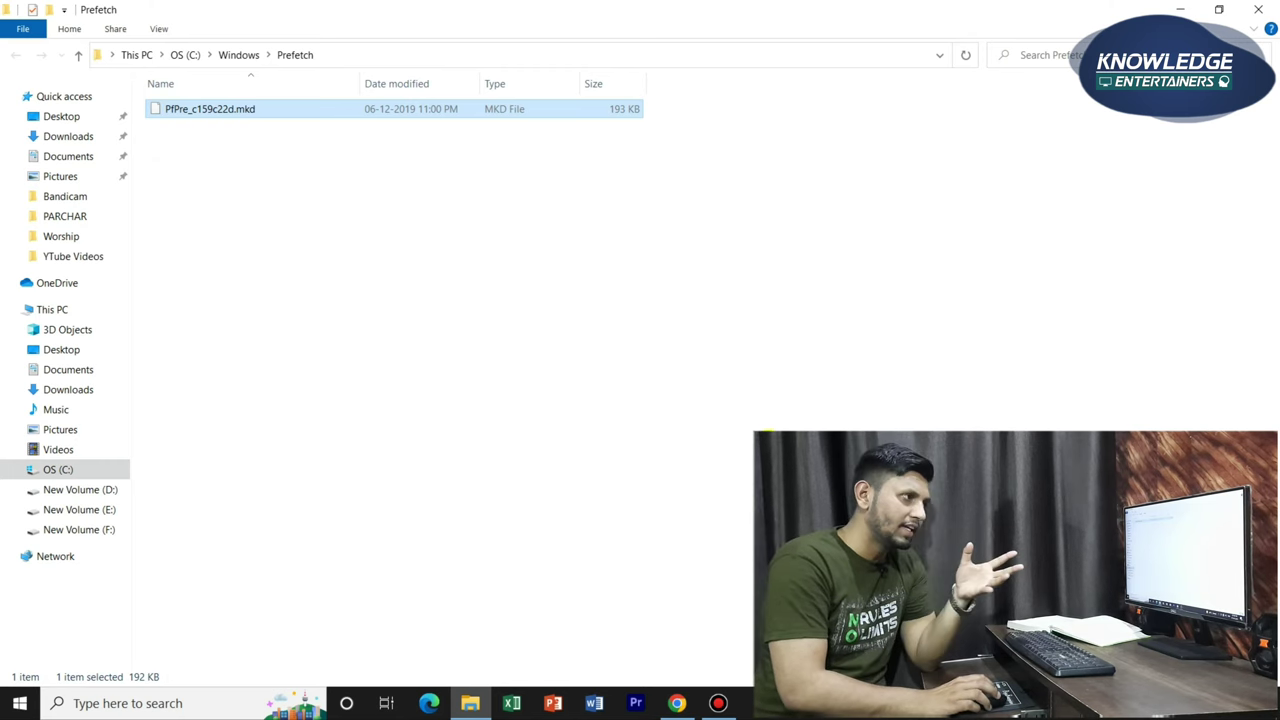
{"action": "left_click", "coordinate": [1260, 10]}
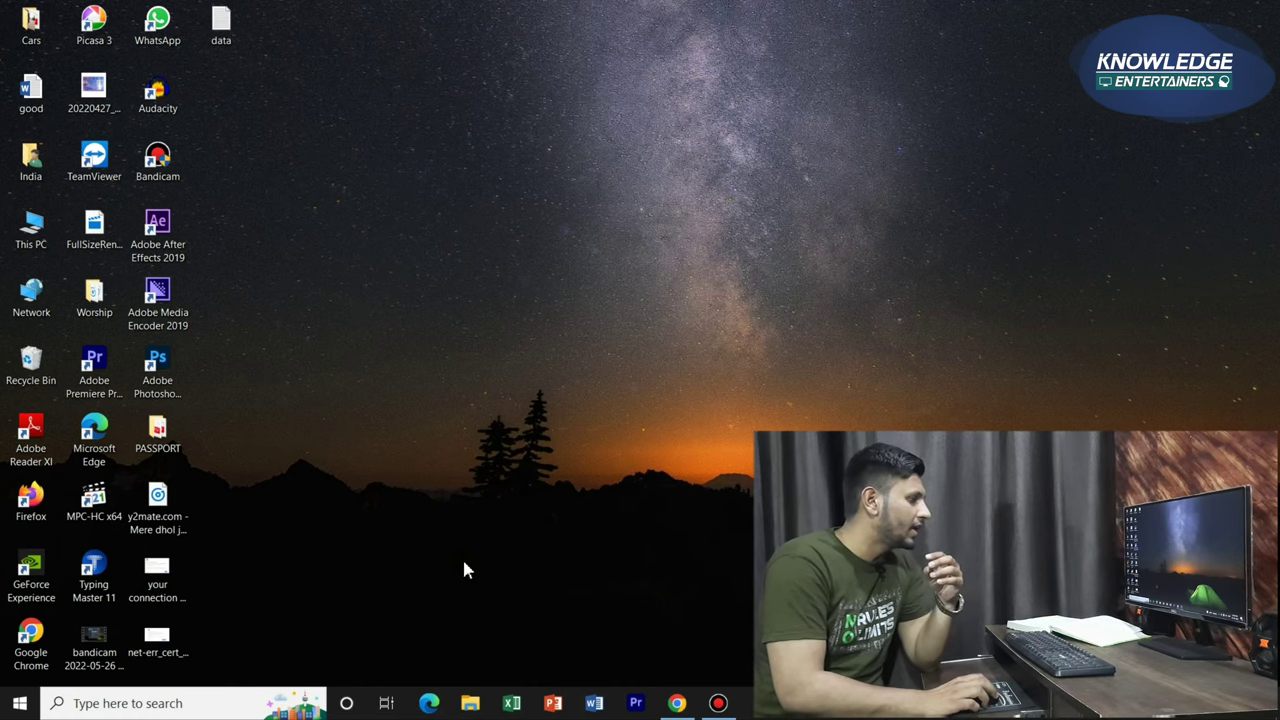
Execute the tree command through the Run dialog
{"action": "left_click", "coordinate": [238, 692]}
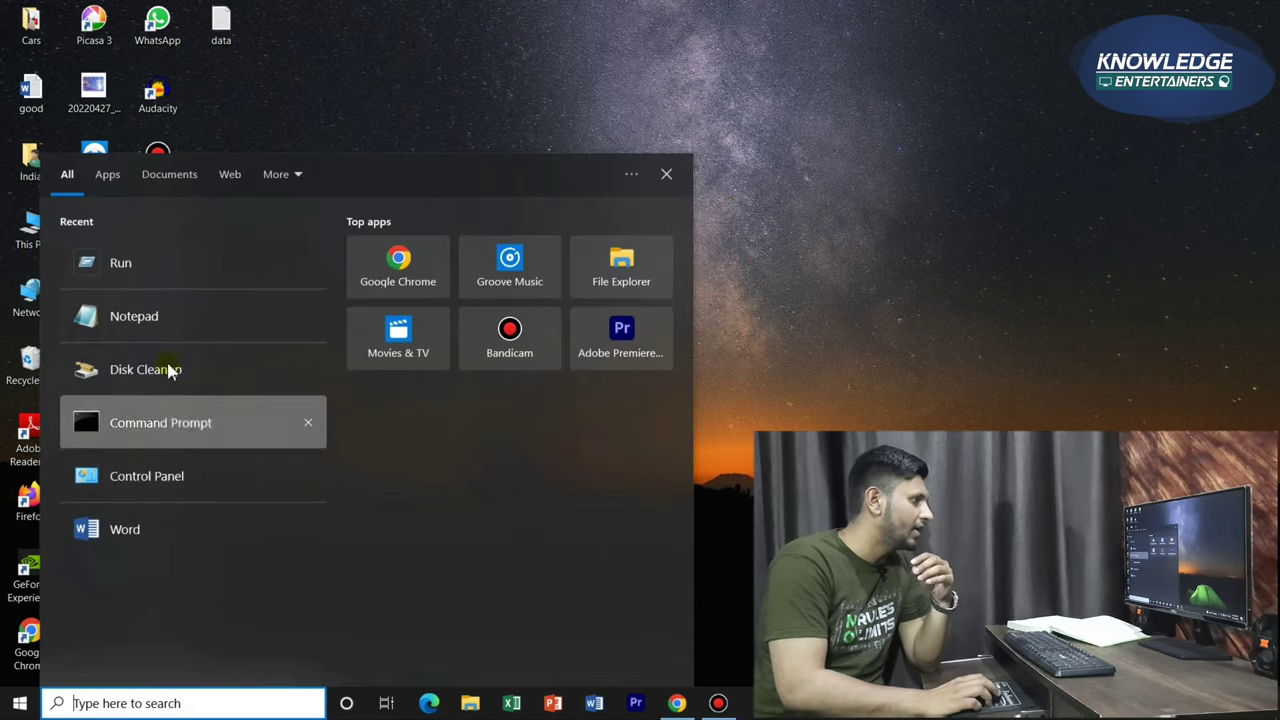
{"action": "left_click", "coordinate": [167, 287]}
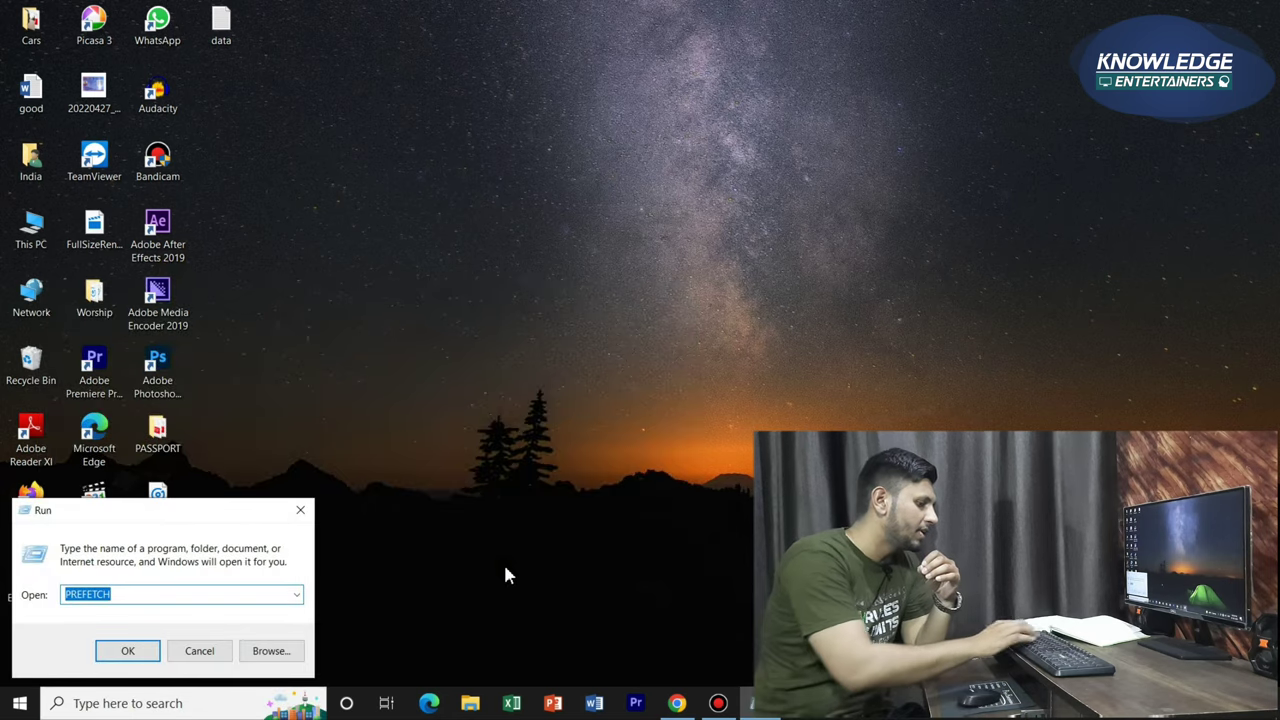
{"action": "type", "text": "tr"}
{"action": "type", "text": "ee"}
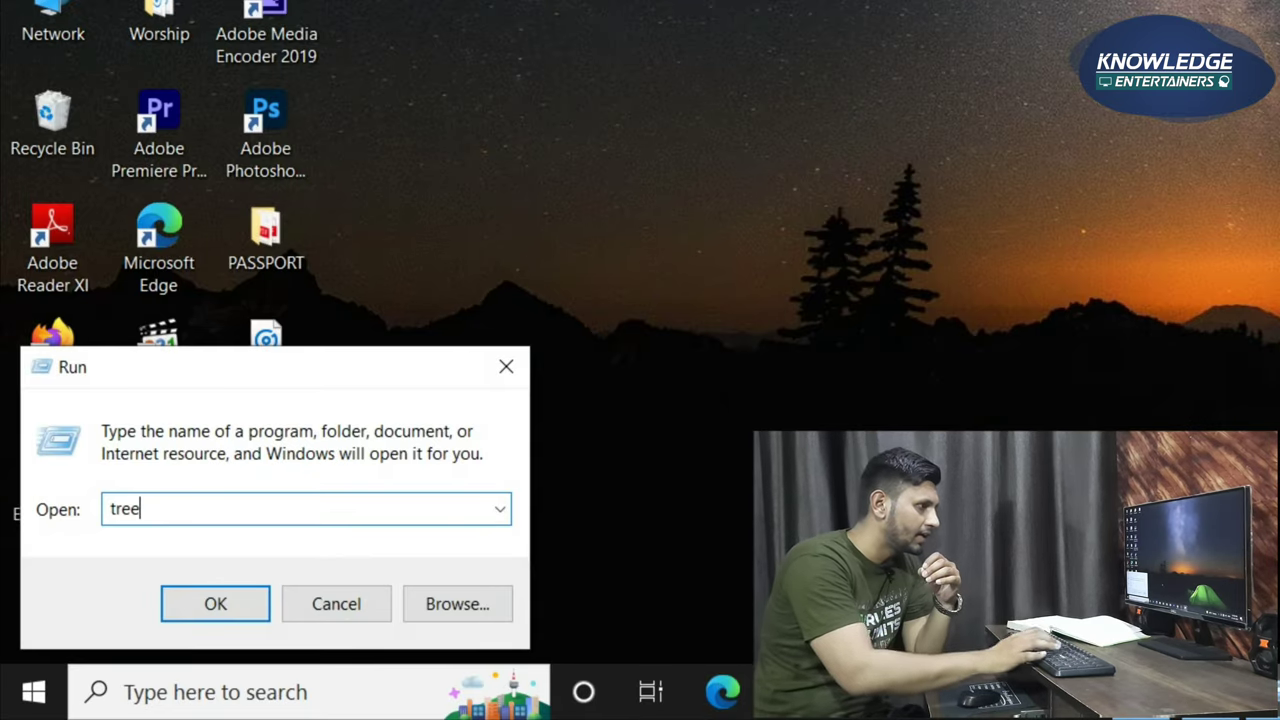
{"action": "key", "text": "Return"}
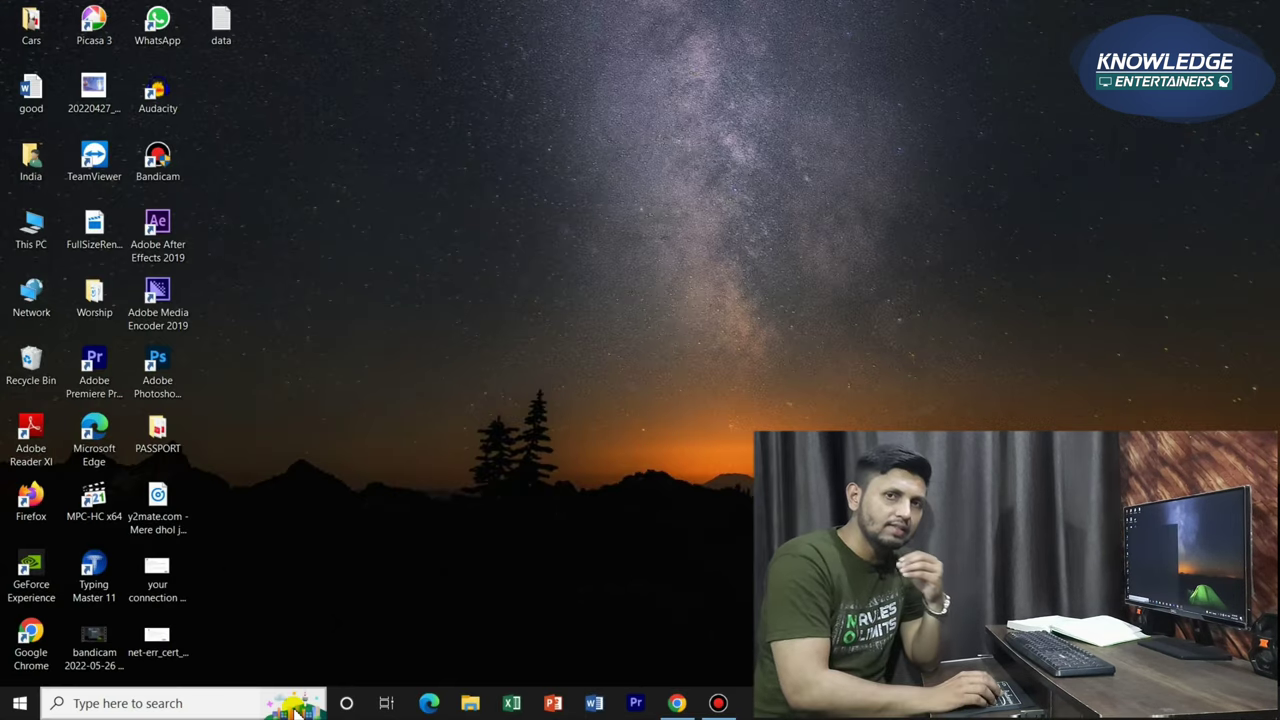
Reopen the Run dialog and execute the tree command a second time
{"action": "left_click", "coordinate": [285, 703]}
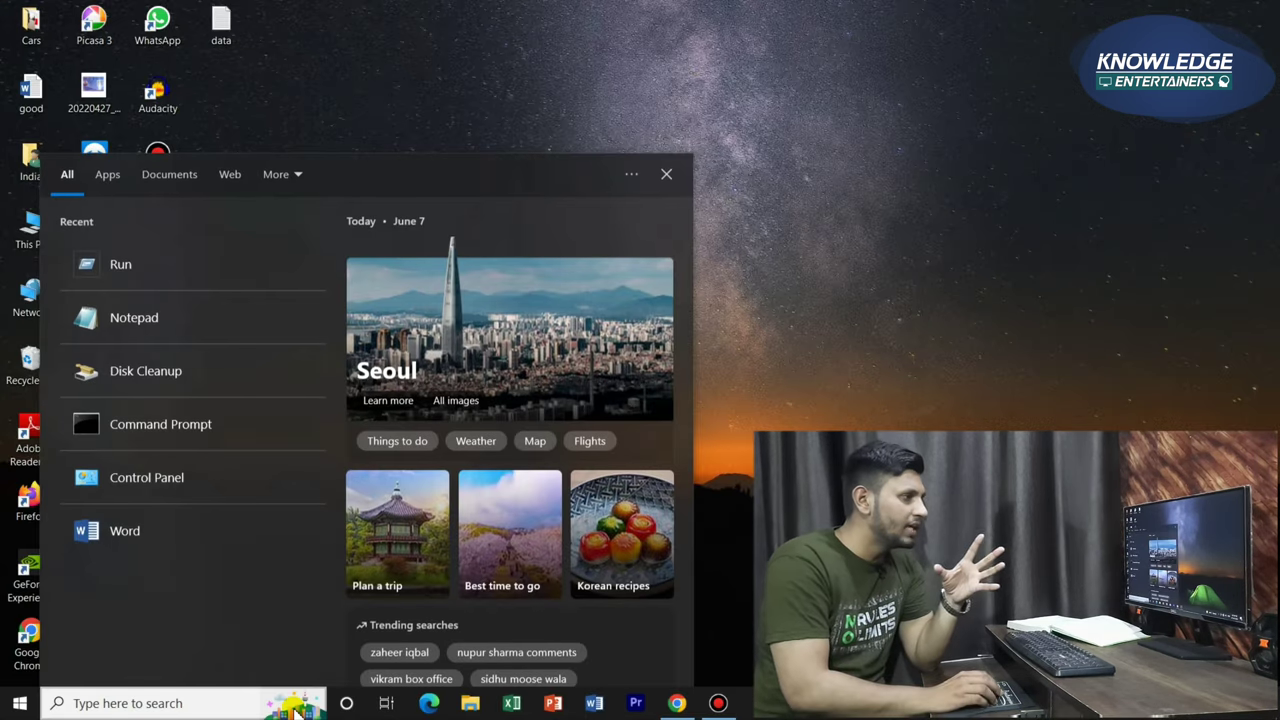
{"action": "left_click", "coordinate": [851, 428]}
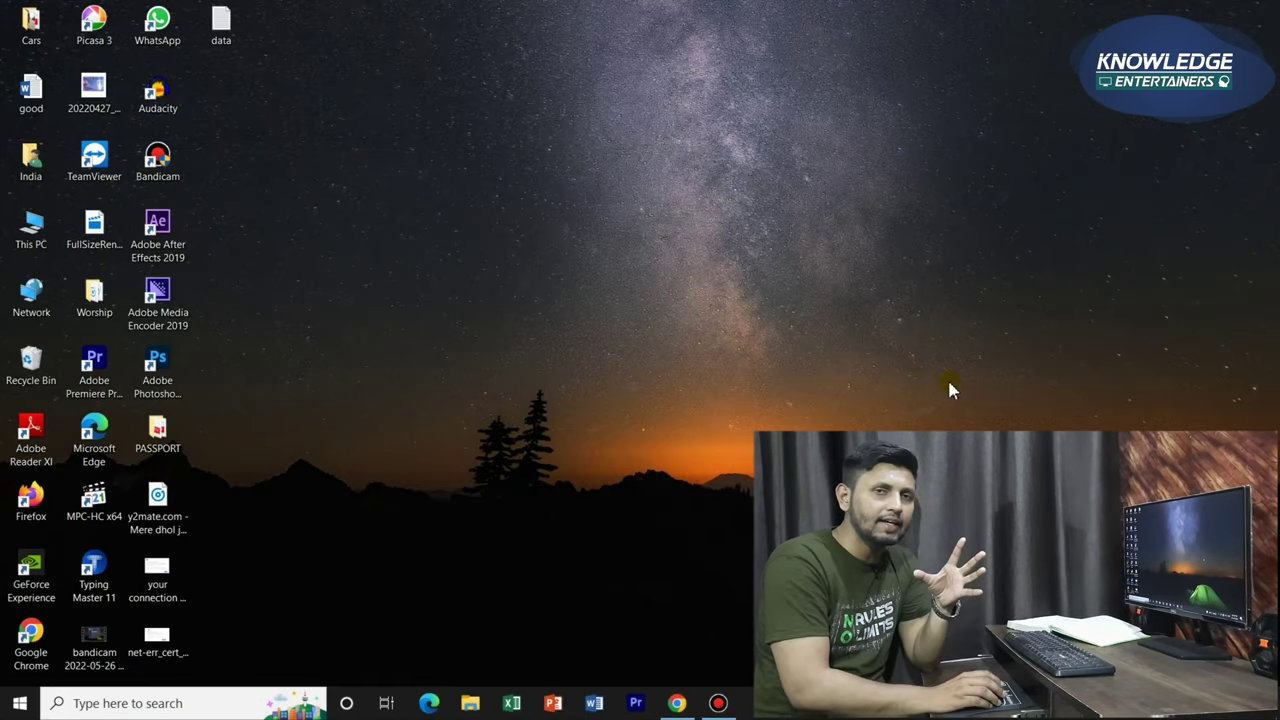
{"action": "left_click", "coordinate": [225, 700]}
{"action": "left_click", "coordinate": [150, 264]}
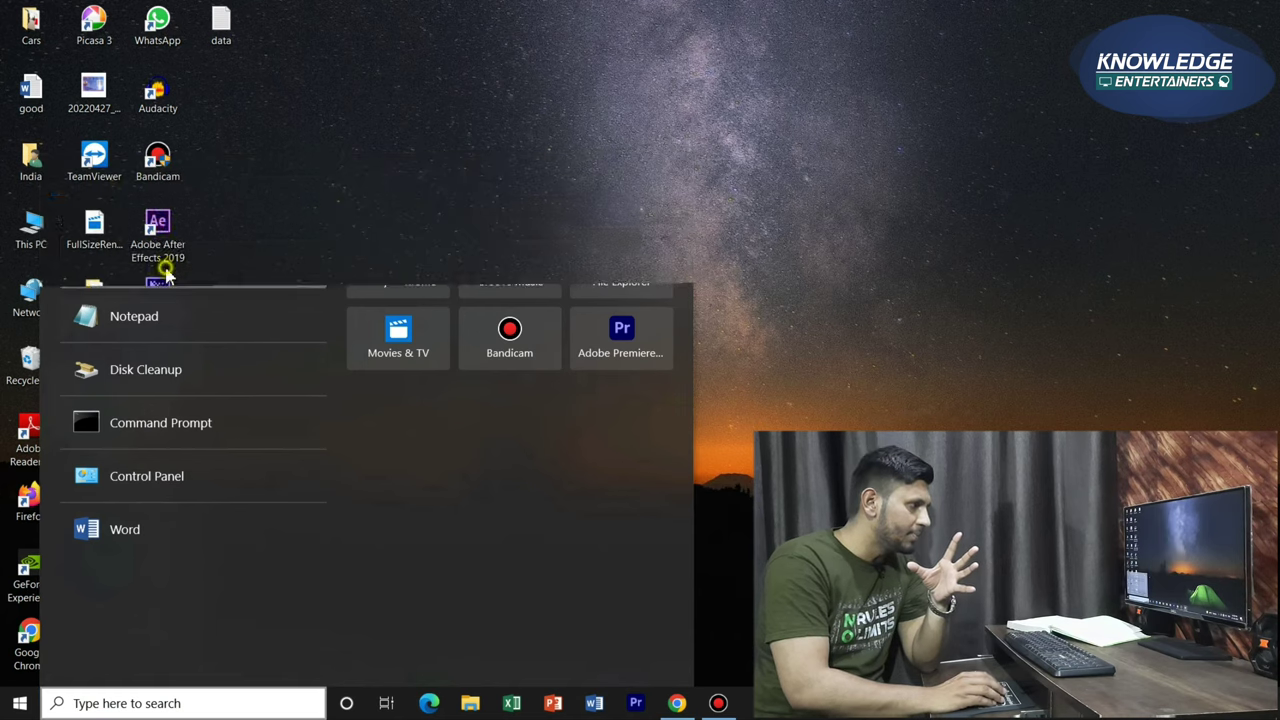
{"action": "type", "text": "tree"}
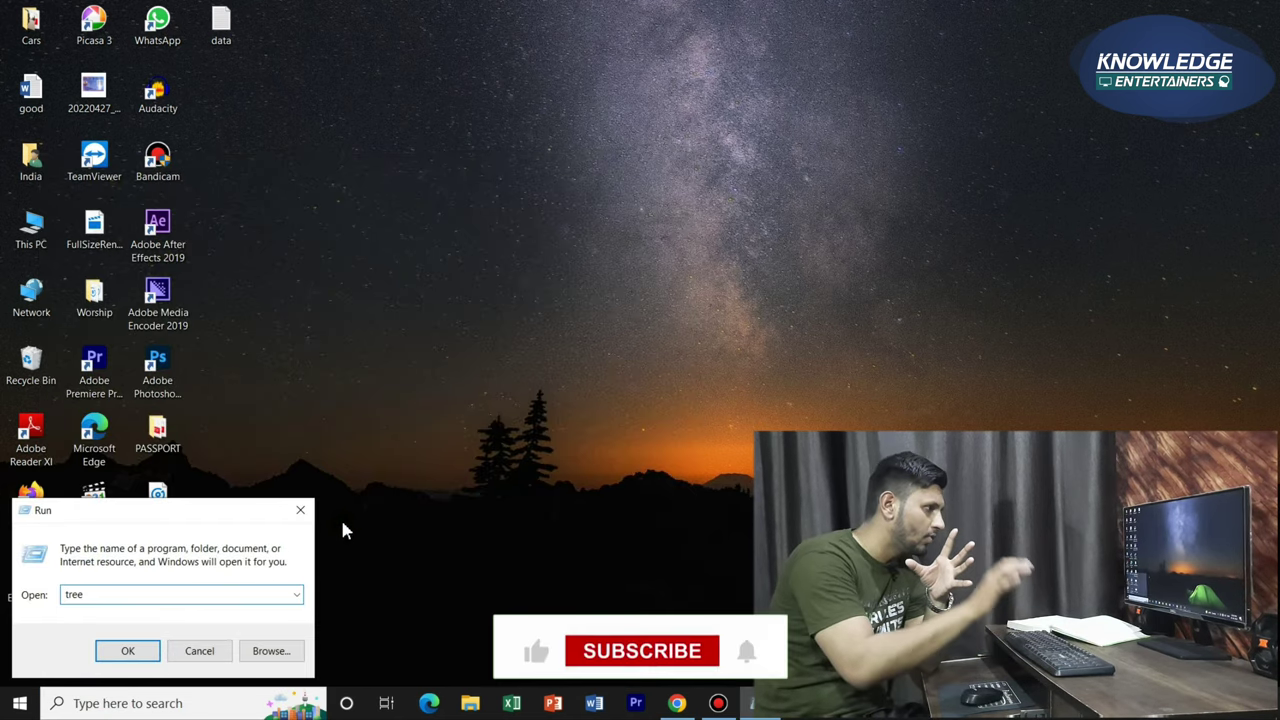
{"action": "key", "text": "Return"}
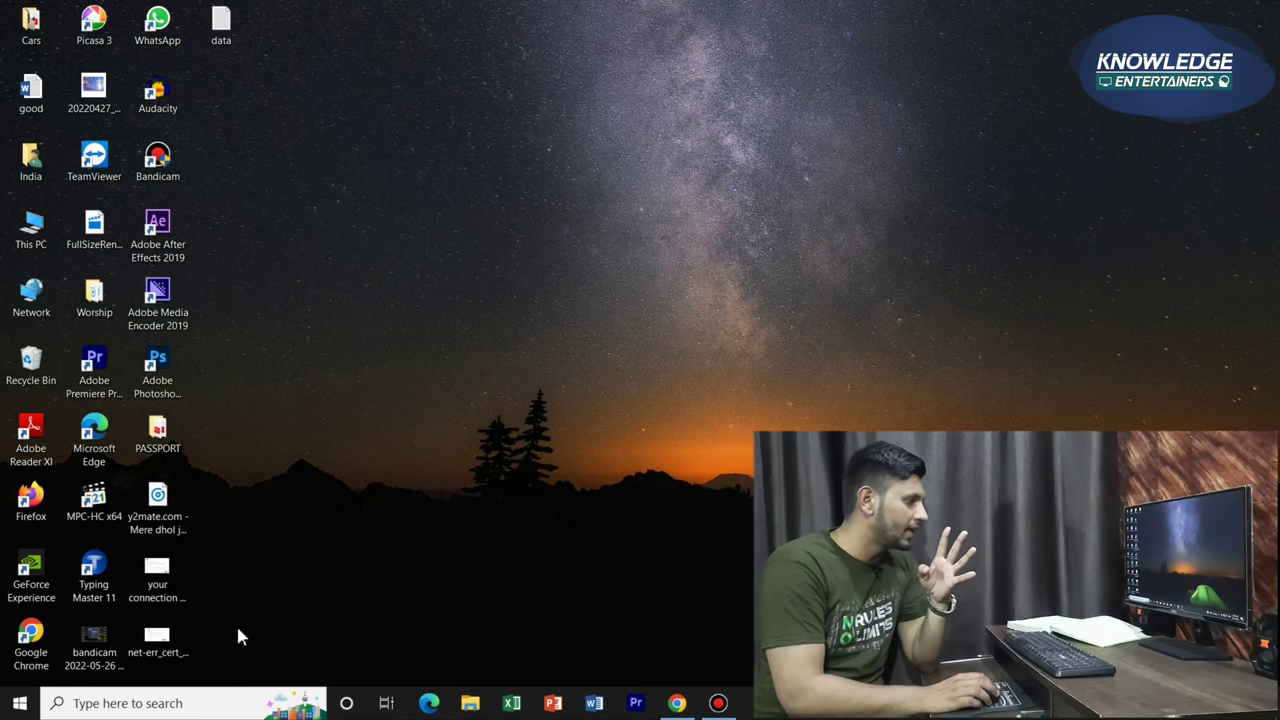
Open the user's temporary files folder using the Run command %temp%
{"action": "left_click", "coordinate": [174, 703]}
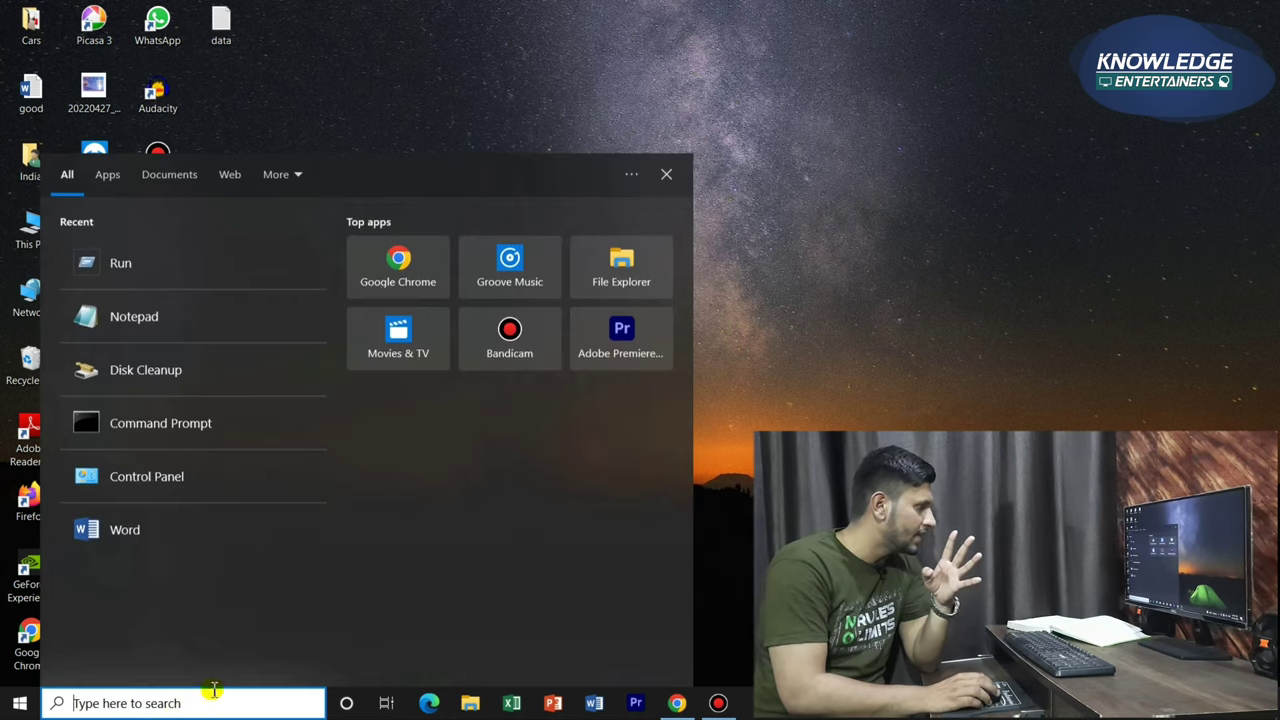
{"action": "left_click", "coordinate": [180, 263]}
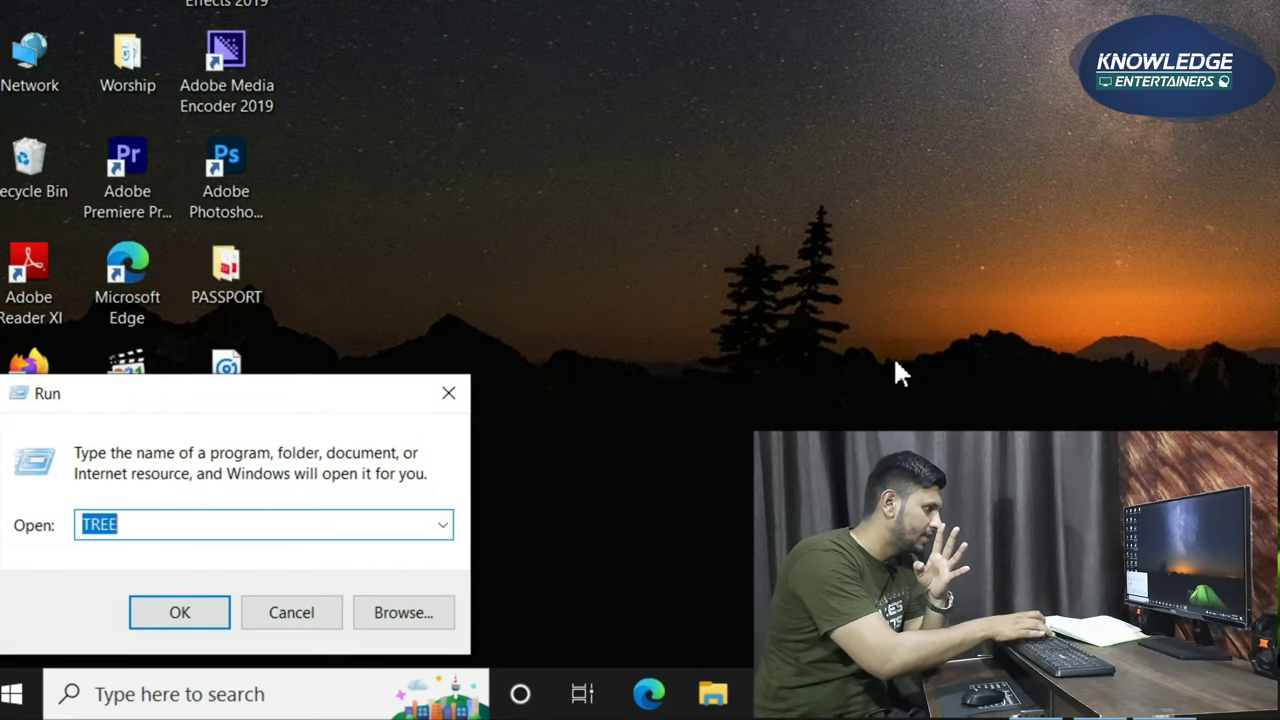
{"action": "type", "text": "%te"}
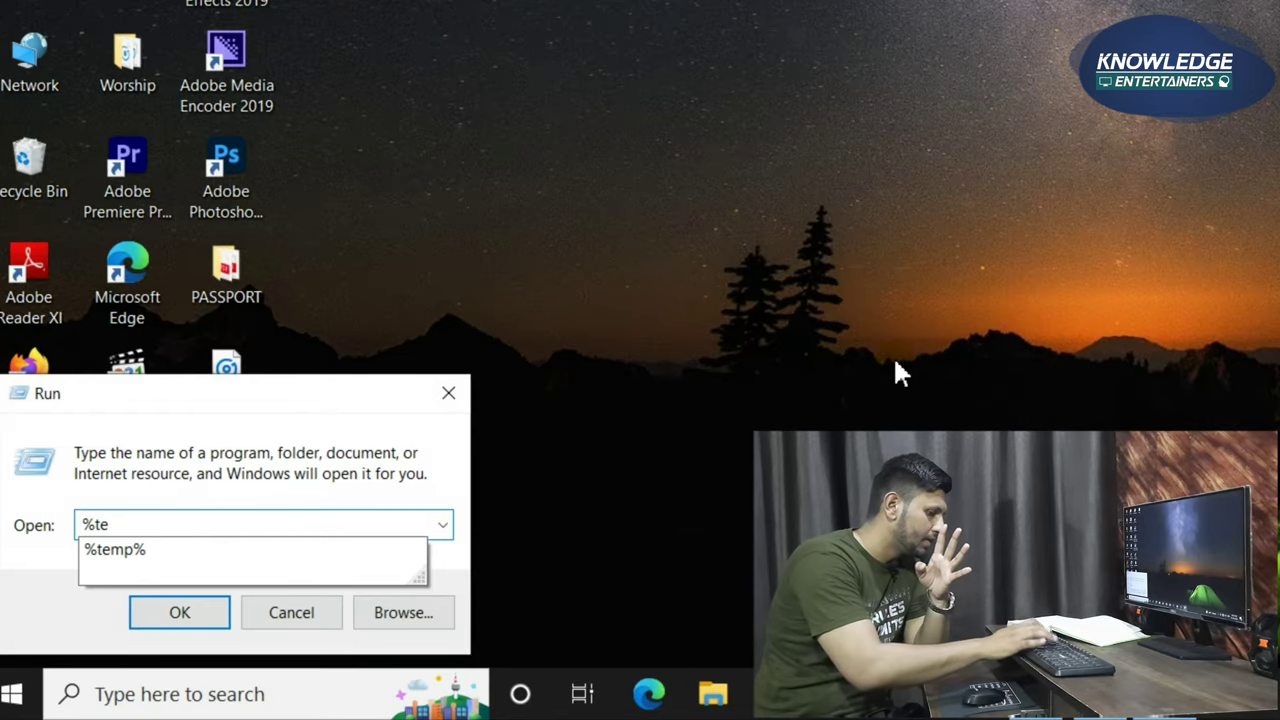
{"action": "type", "text": "mp%"}
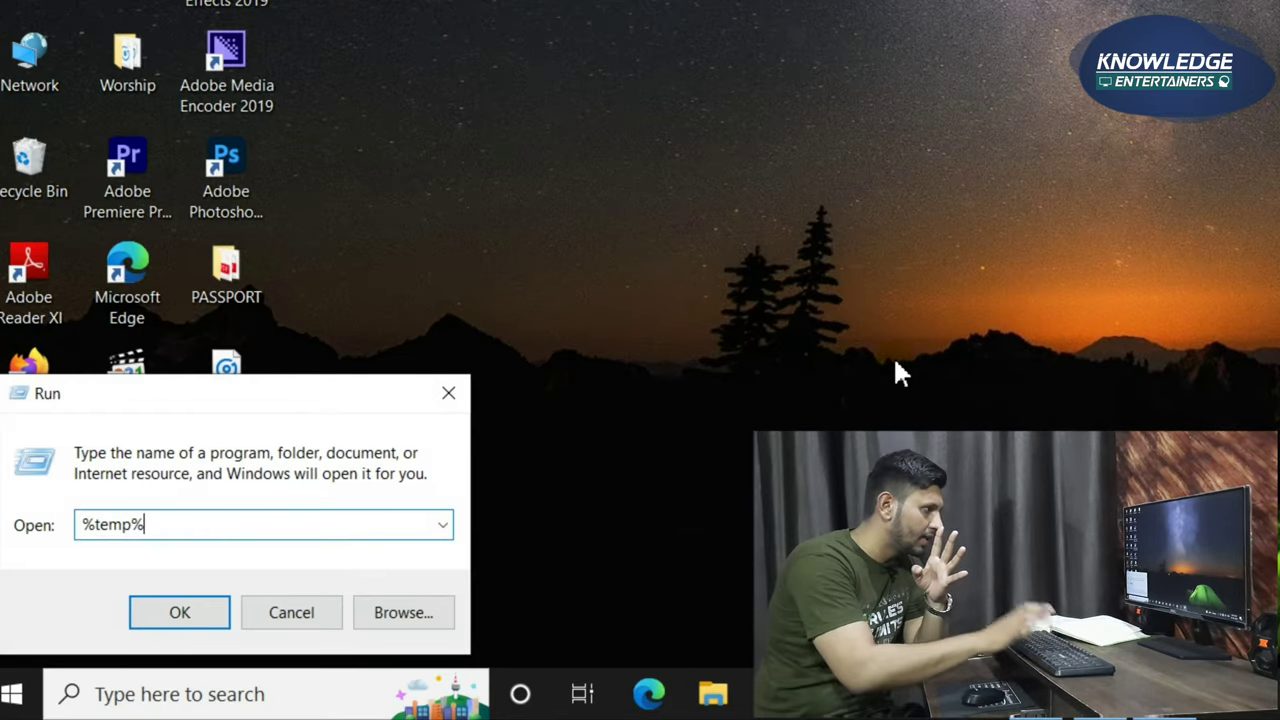
{"action": "key", "text": "Return"}
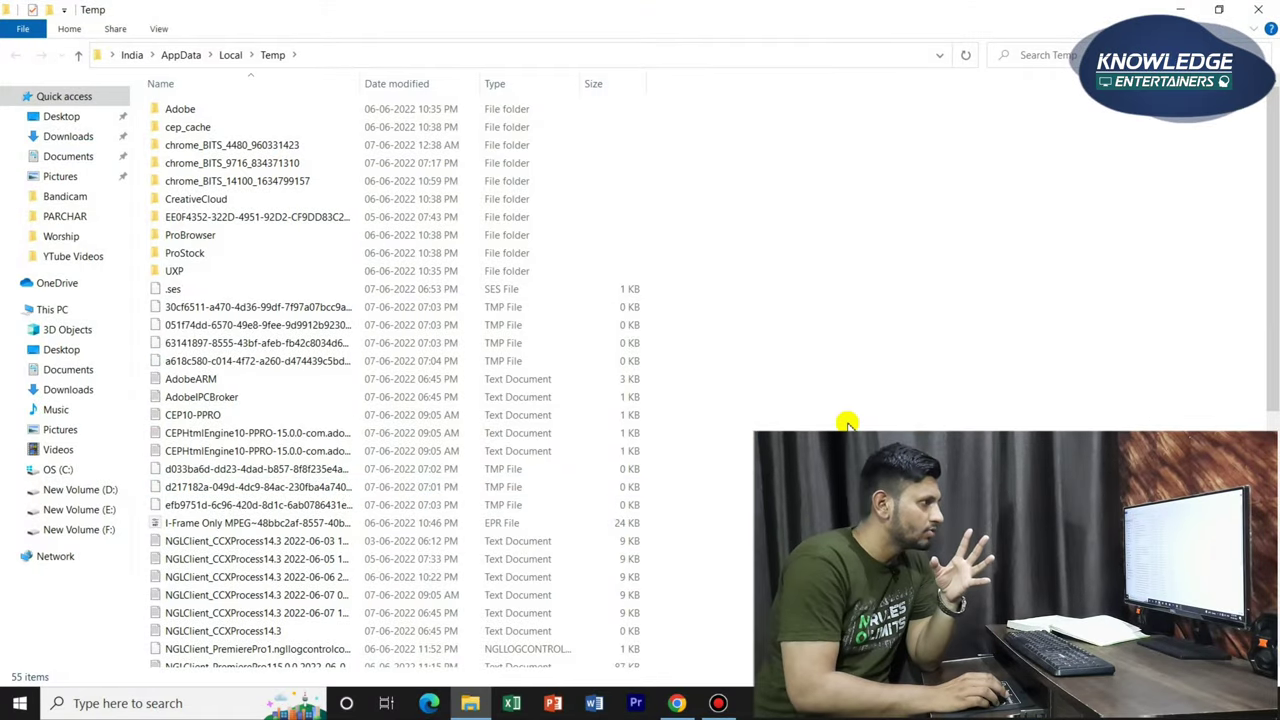
Select everything in the Temp folder, delete it permanently, and skip the in-use files for all current items
{"action": "scroll", "coordinate": [847, 424], "scroll_direction": "down", "scroll_amount": 8}
{"action": "scroll", "coordinate": [863, 412], "scroll_direction": "up", "scroll_amount": 8}
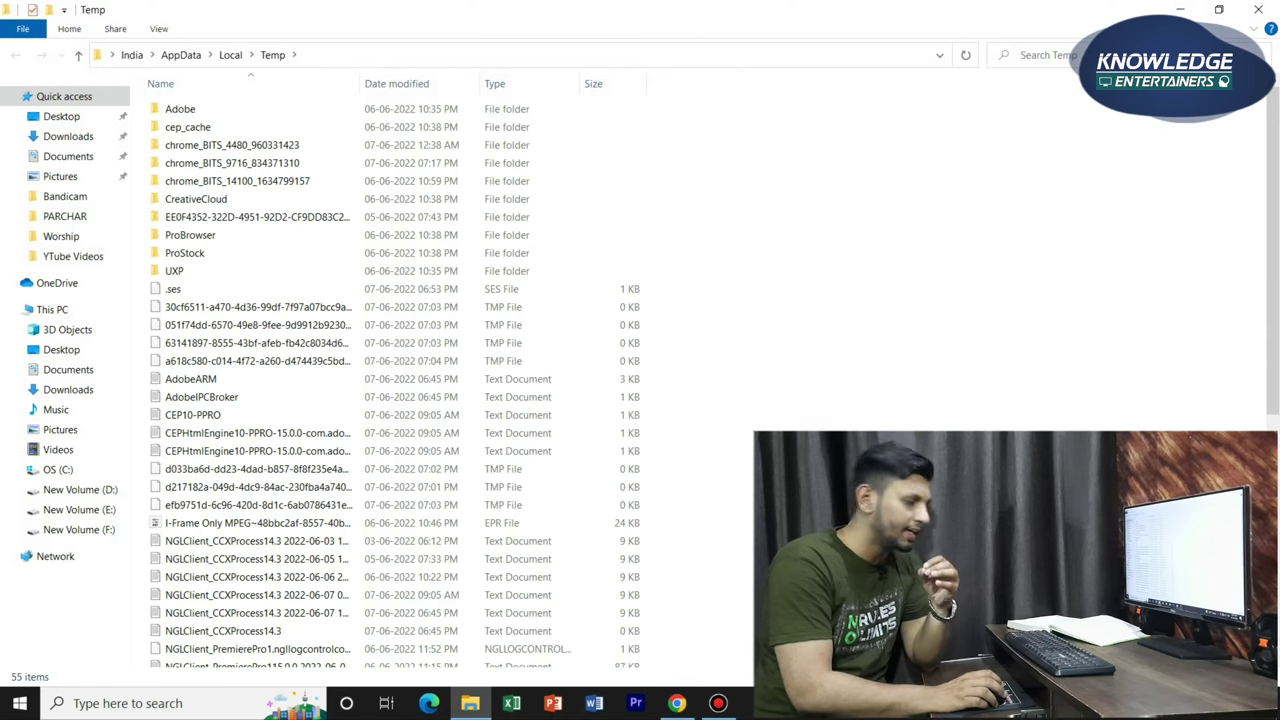
{"action": "key", "text": "shift+Down"}
{"action": "key", "text": "shift+Down"}
{"action": "key", "text": "shift+Down"}
{"action": "key", "text": "shift+Down"}
{"action": "key", "text": "shift+Down"}
{"action": "key", "text": "shift+Down"}
{"action": "key", "text": "shift+Down"}
{"action": "key", "text": "shift+Down"}
{"action": "key", "text": "shift+Down"}
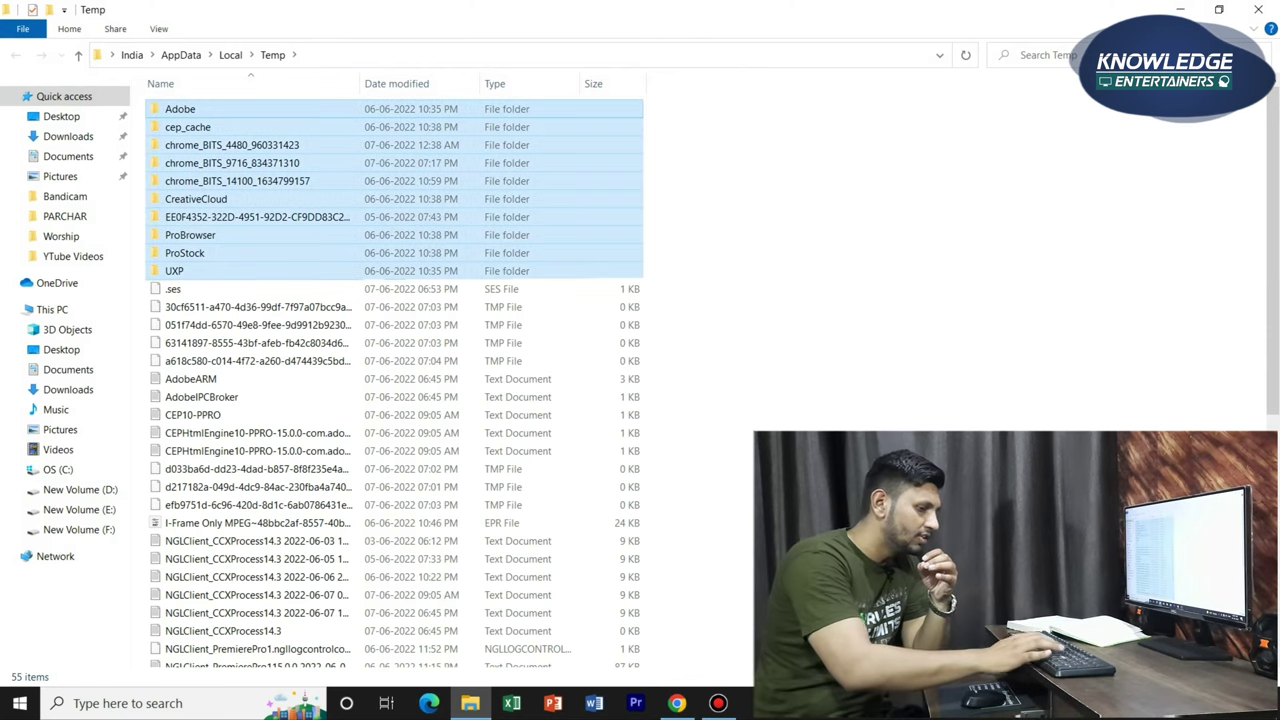
{"action": "key", "text": "ctrl+a"}
{"action": "key", "text": "shift+Delete"}
{"action": "key", "text": "Return"}
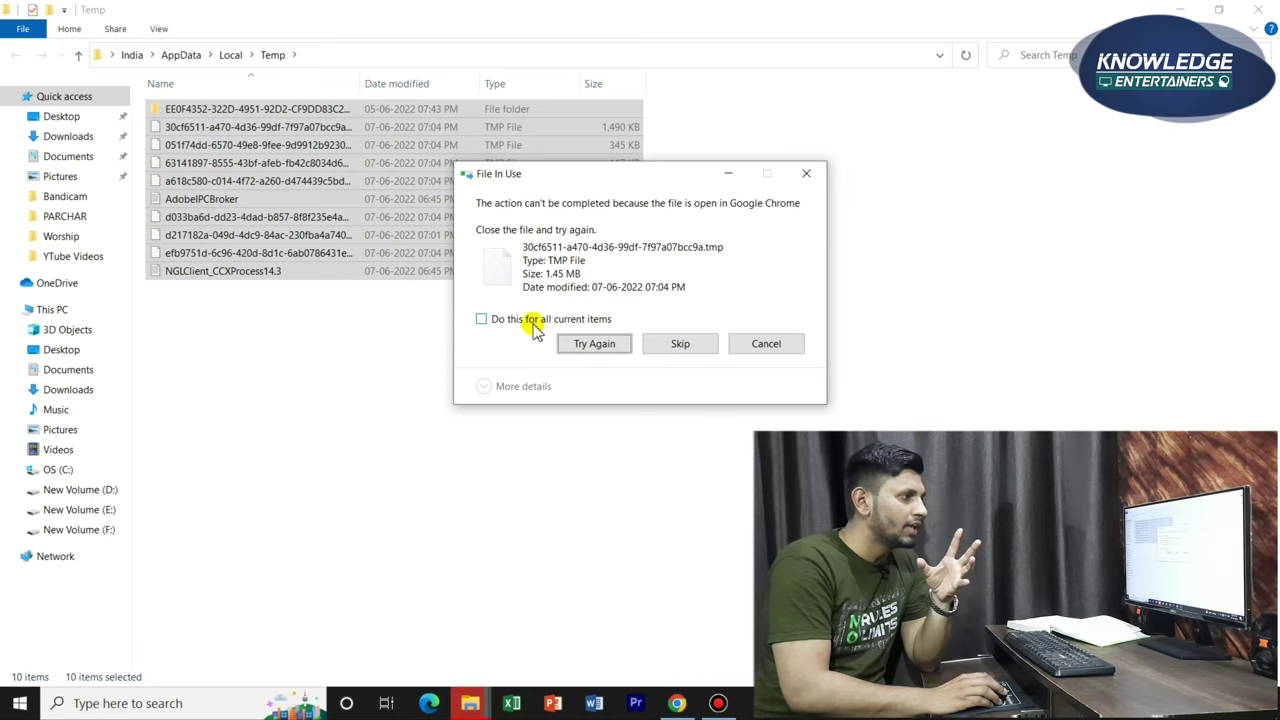
{"action": "left_click", "coordinate": [533, 321]}
{"action": "left_click", "coordinate": [677, 343]}
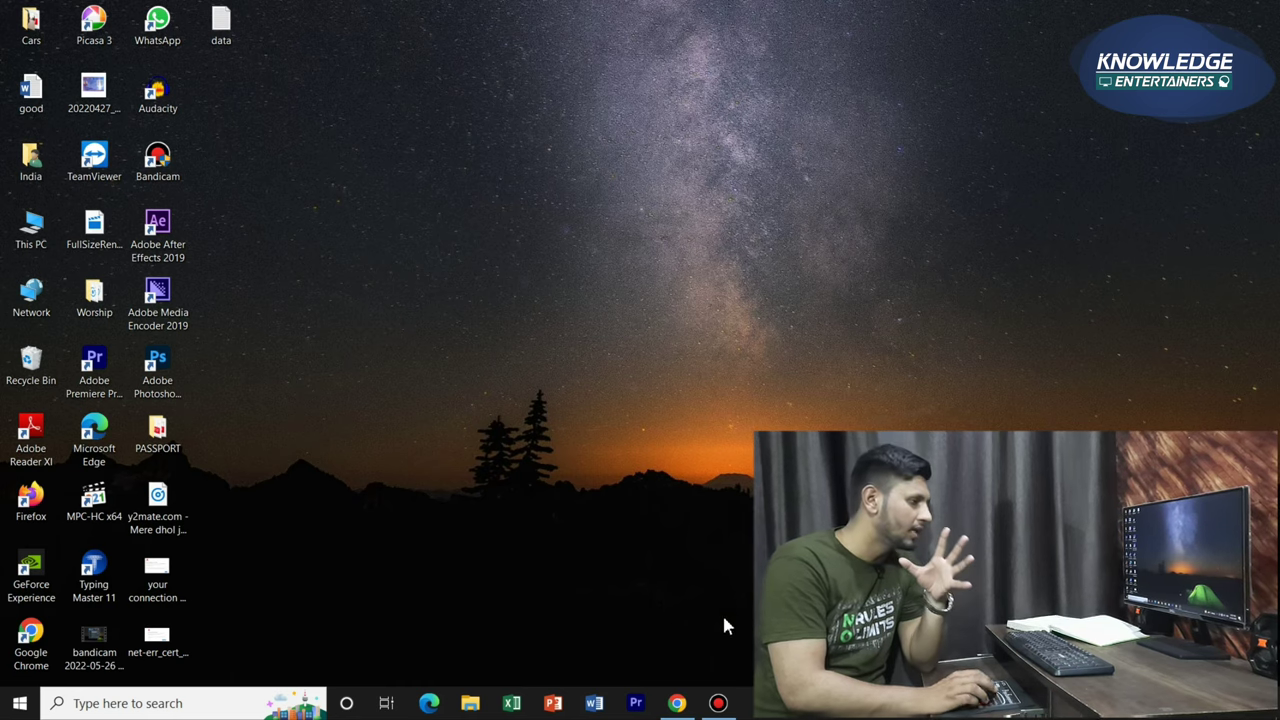
Switch to Google Chrome and search Google for "malware bytes"
{"action": "left_click", "coordinate": [680, 706]}
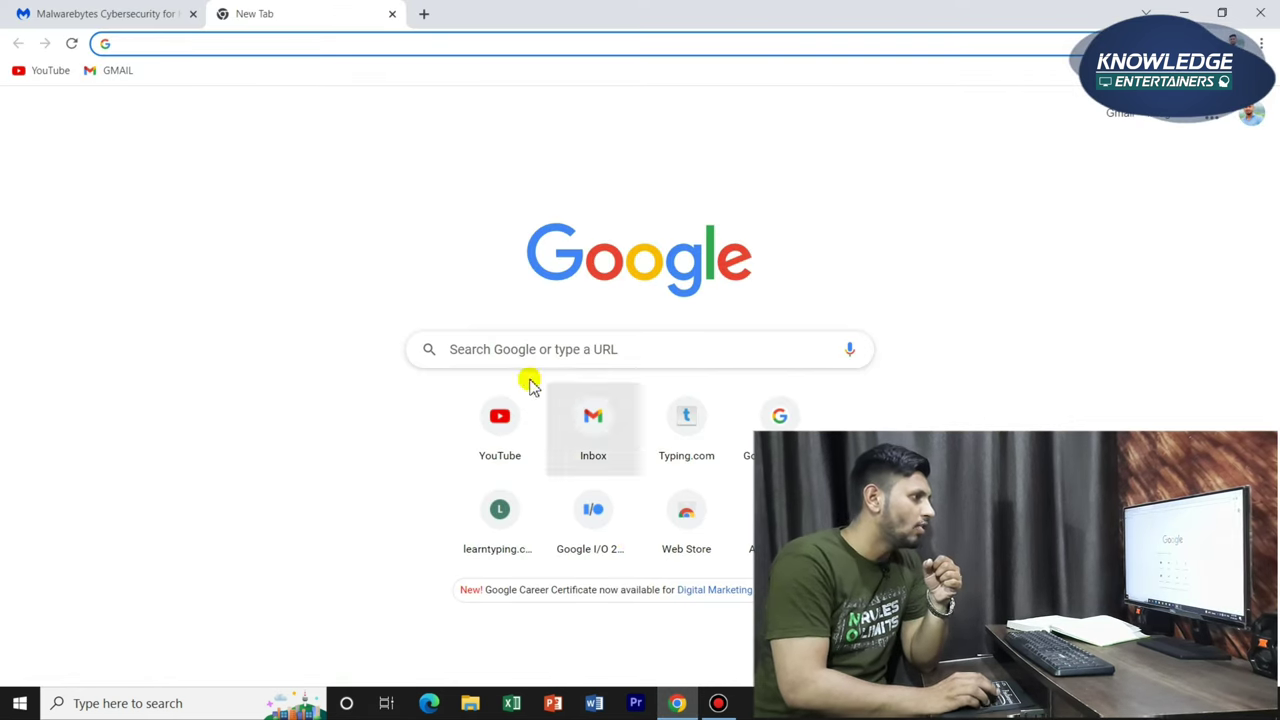
{"action": "left_click", "coordinate": [545, 350]}
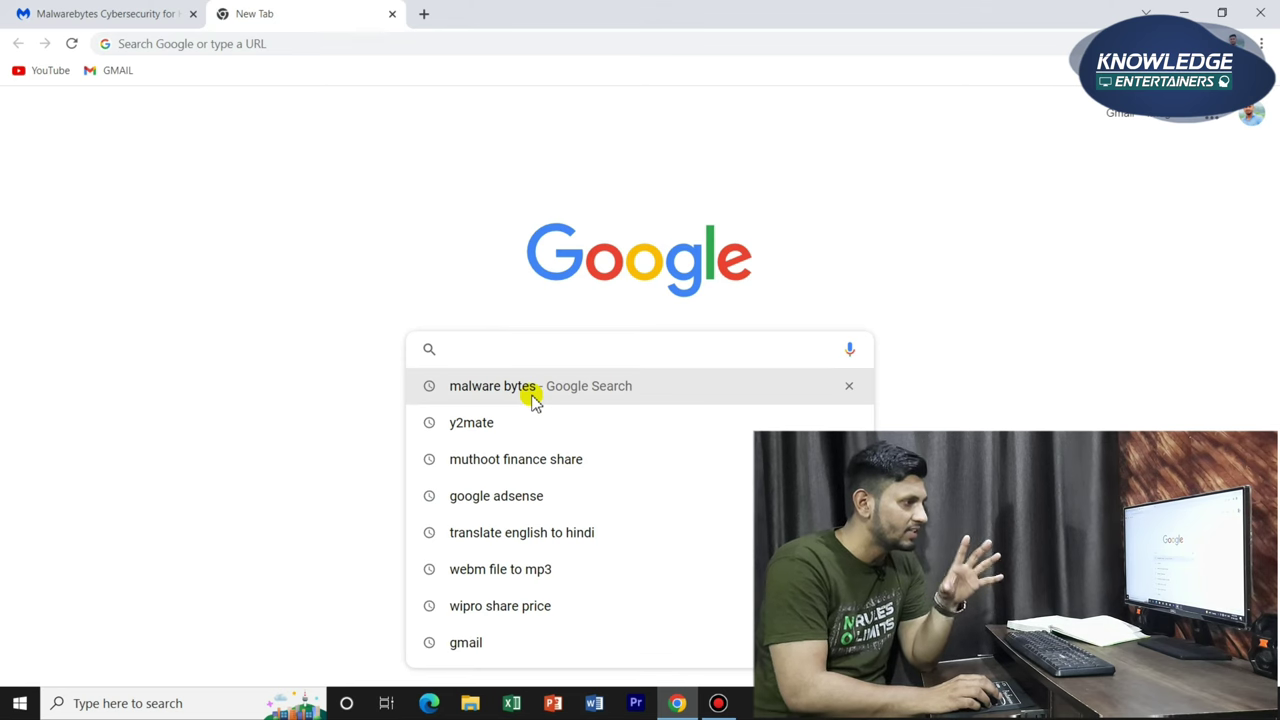
{"action": "left_click", "coordinate": [597, 386]}
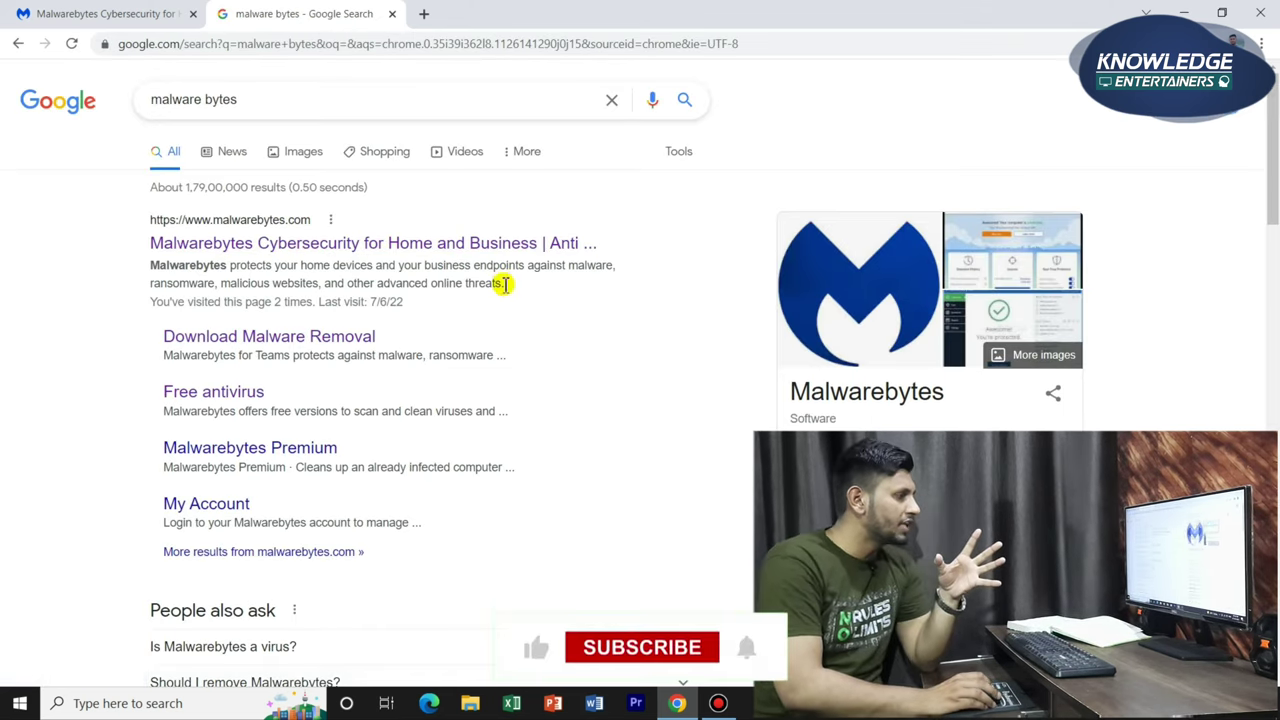
{"action": "scroll", "coordinate": [503, 282], "scroll_direction": "down", "scroll_amount": 4}
{"action": "scroll", "coordinate": [505, 283], "scroll_direction": "down", "scroll_amount": 4}
{"action": "scroll", "coordinate": [514, 271], "scroll_direction": "up", "scroll_amount": 9}
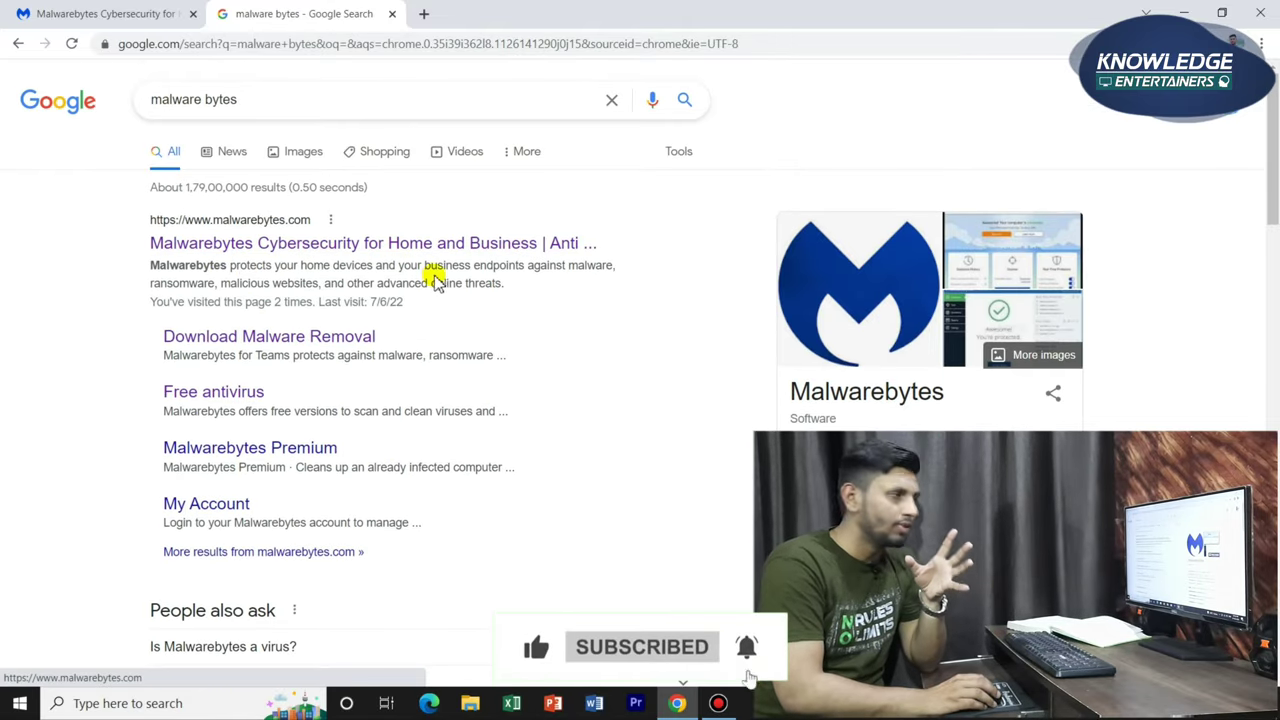
Open the Malwarebytes website from the search results and start the free download
{"action": "left_click", "coordinate": [405, 243]}
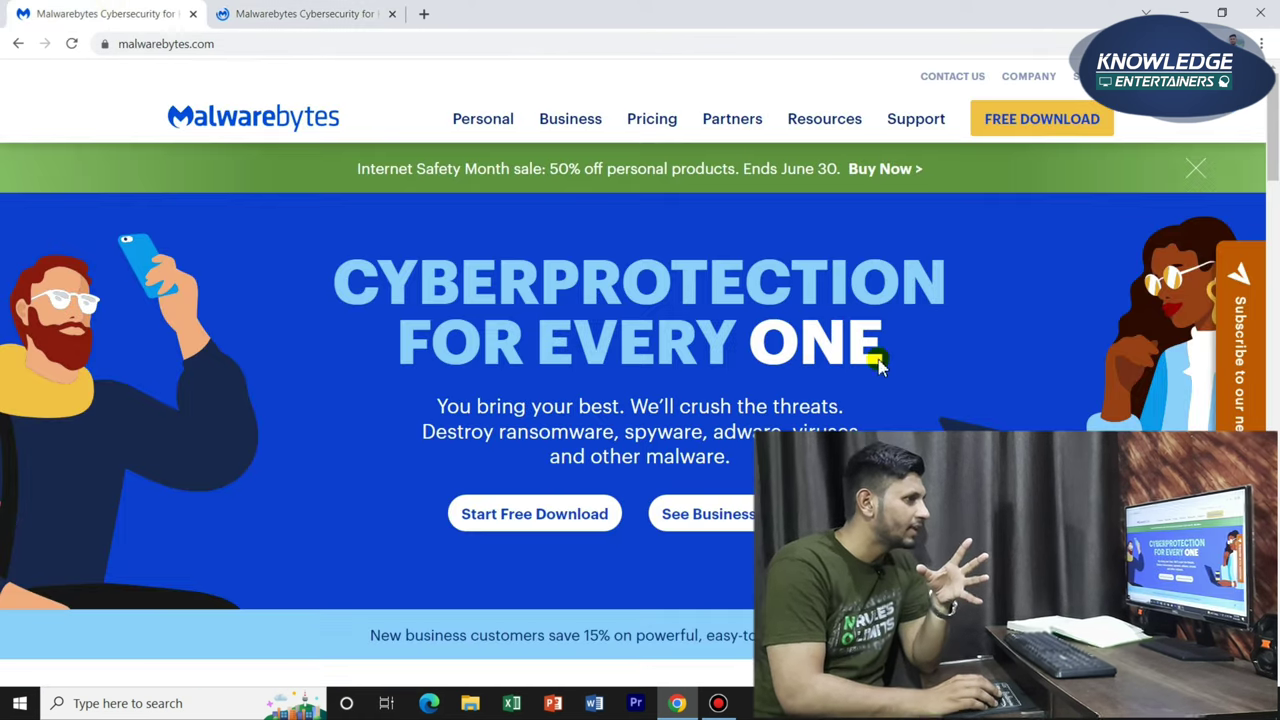
{"action": "scroll", "coordinate": [700, 290], "scroll_direction": "down", "scroll_amount": 5}
{"action": "scroll", "coordinate": [703, 290], "scroll_direction": "up", "scroll_amount": 5}
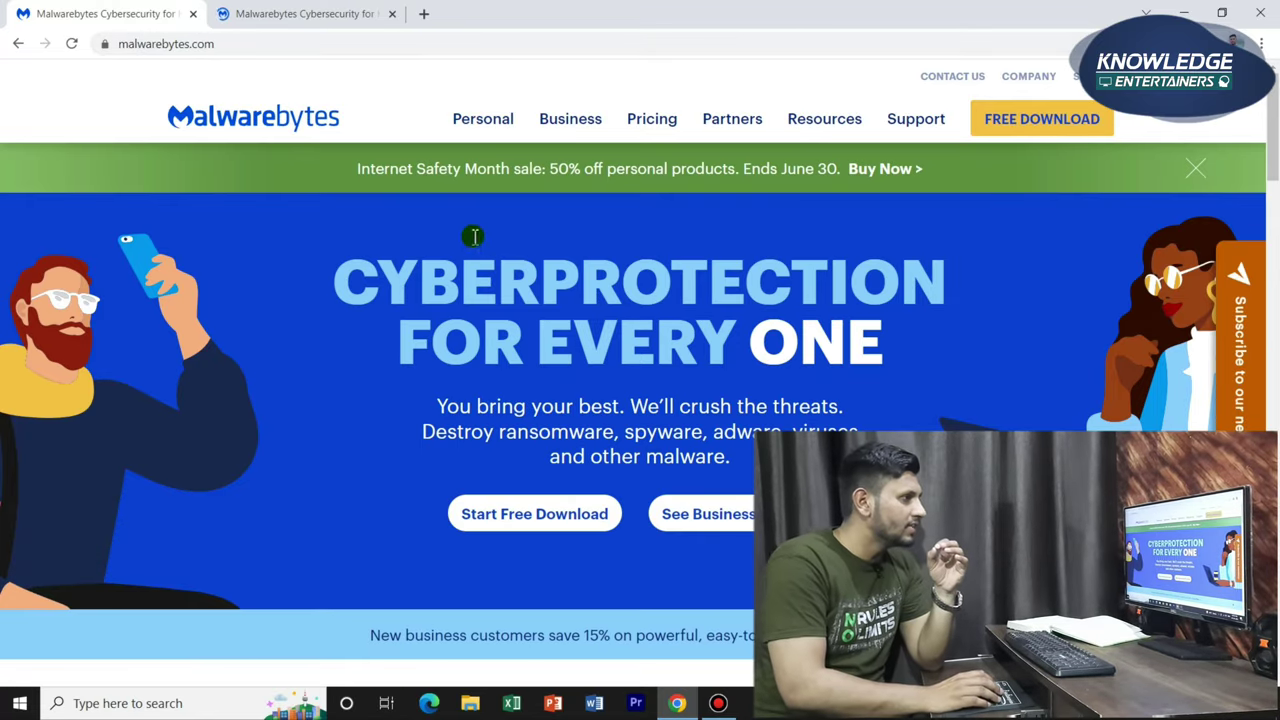
{"action": "scroll", "coordinate": [480, 355], "scroll_direction": "down", "scroll_amount": 2}
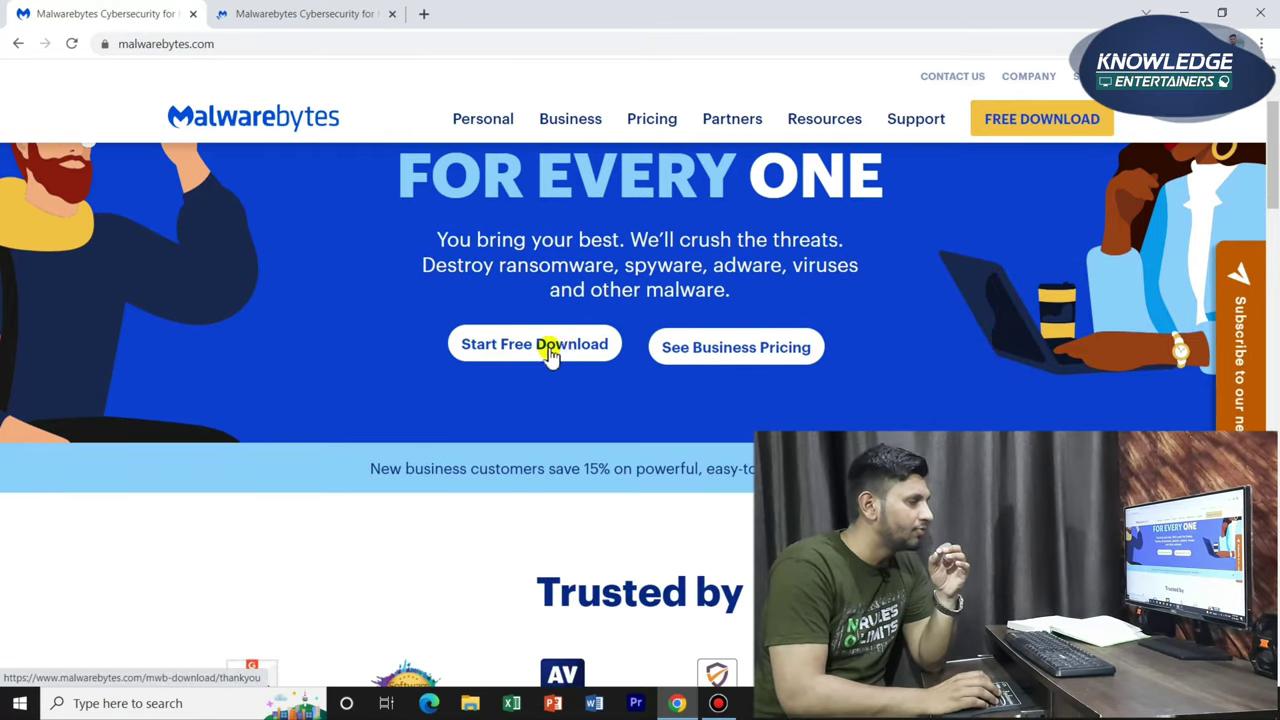
{"action": "left_click", "coordinate": [513, 350]}
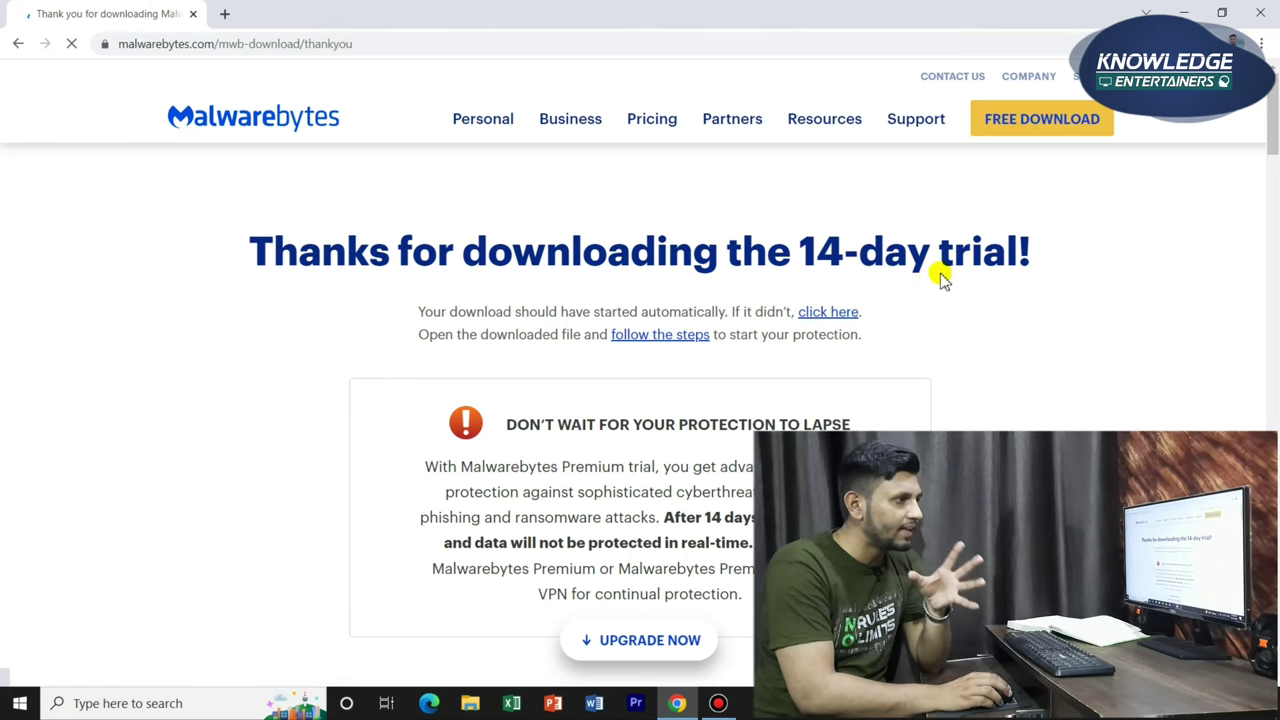
{"action": "scroll", "coordinate": [940, 280], "scroll_direction": "down", "scroll_amount": 3}
{"action": "scroll", "coordinate": [929, 280], "scroll_direction": "up", "scroll_amount": 2}
{"action": "scroll", "coordinate": [957, 291], "scroll_direction": "down", "scroll_amount": 2}
{"action": "scroll", "coordinate": [957, 291], "scroll_direction": "down", "scroll_amount": 1}
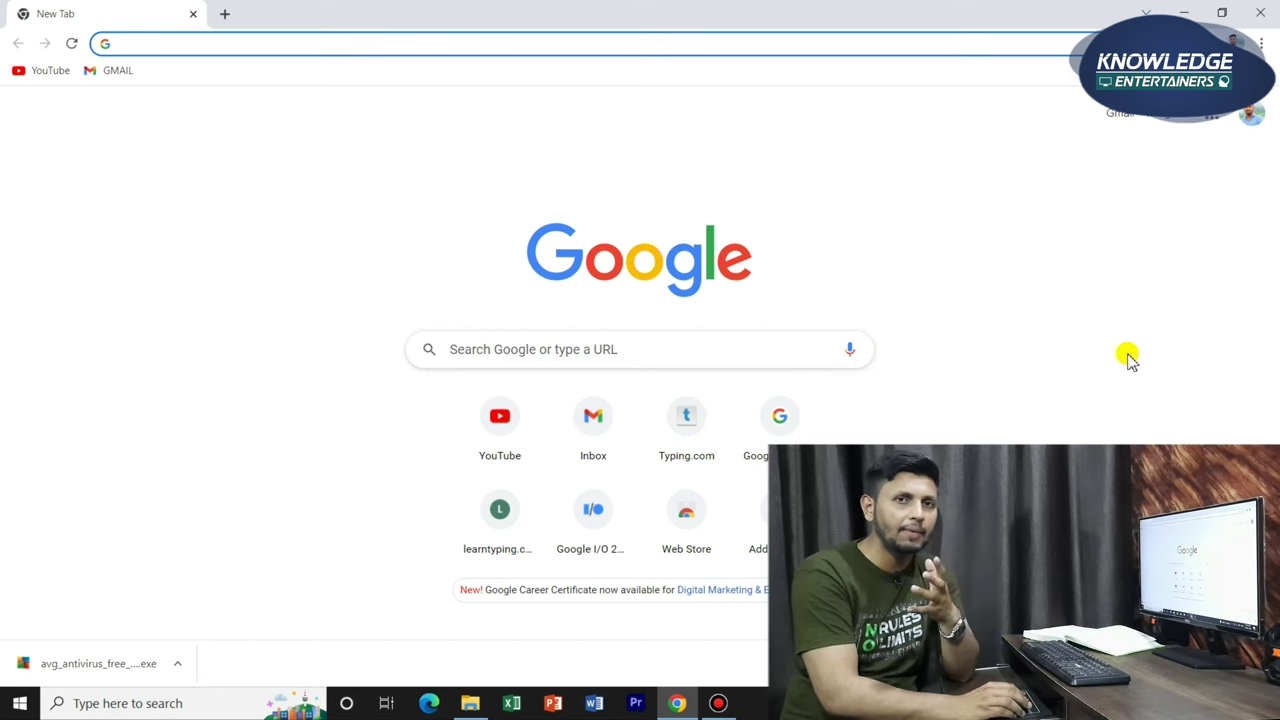
Search Google for "free antivirus for pc" and examine the free antivirus programs offered in the results
{"action": "left_click", "coordinate": [745, 351]}
{"action": "left_click", "coordinate": [643, 395]}
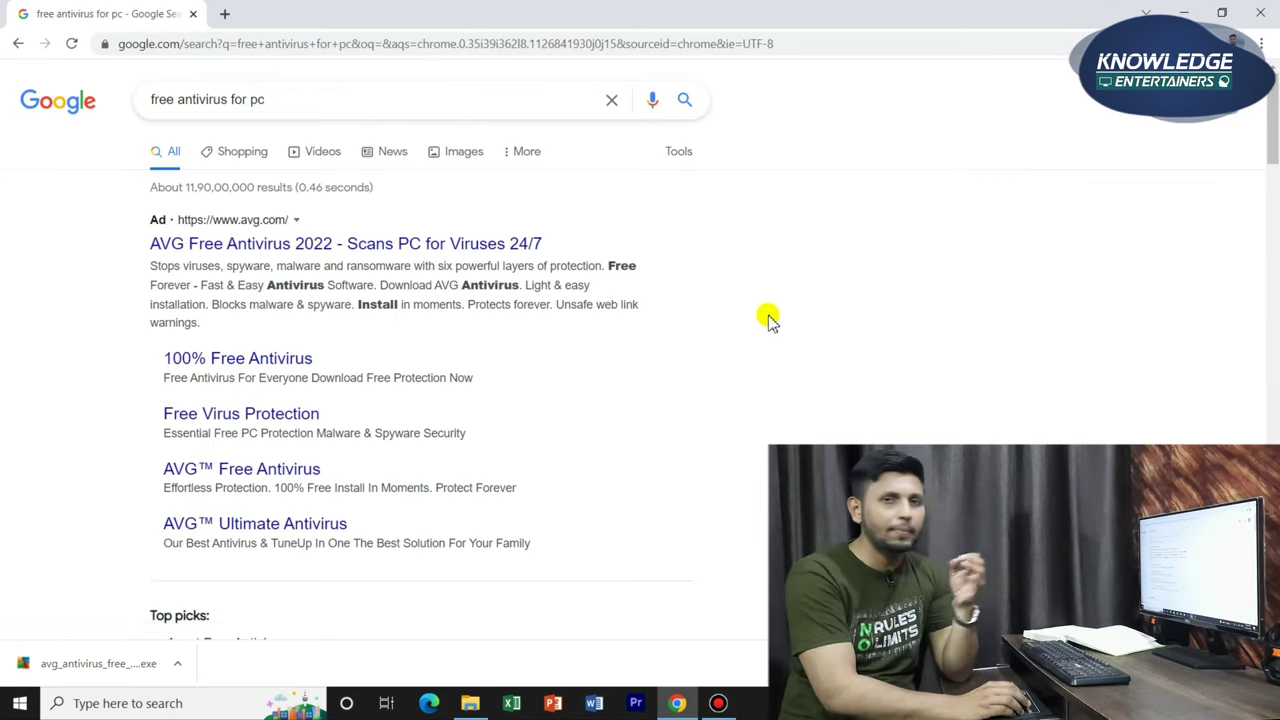
{"action": "scroll", "coordinate": [450, 305], "scroll_direction": "down", "scroll_amount": 1}
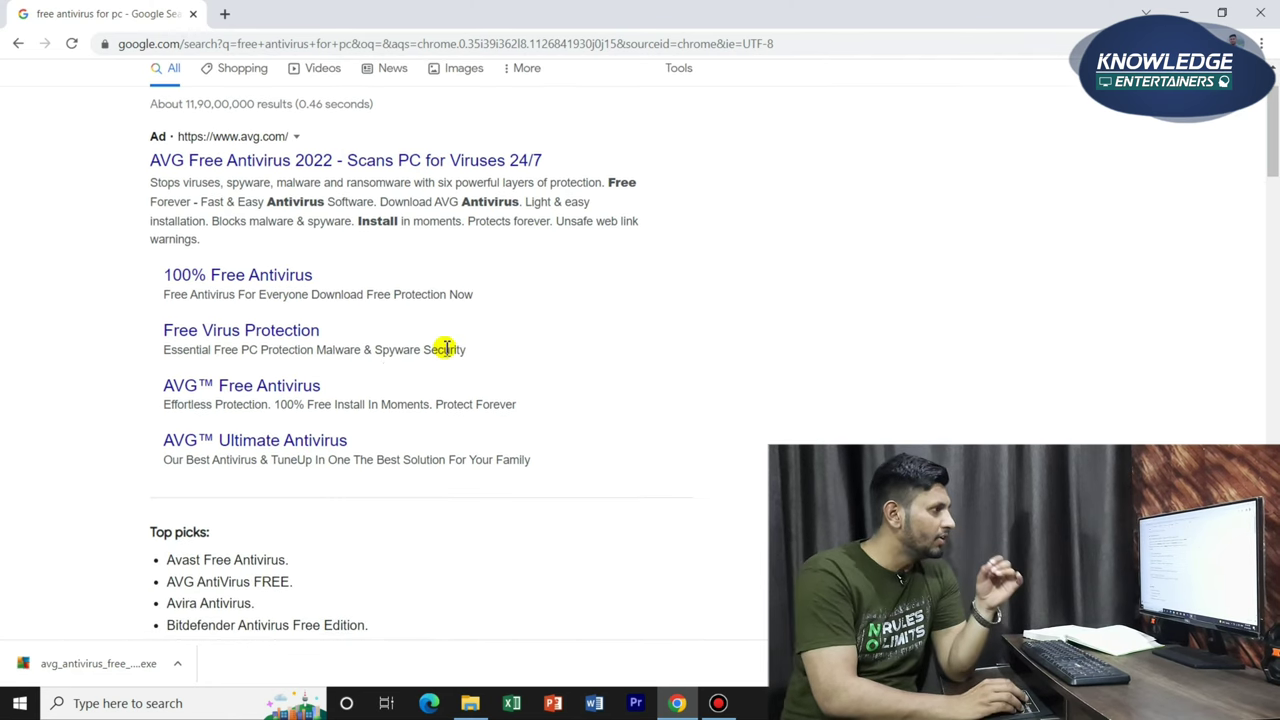
{"action": "scroll", "coordinate": [753, 345], "scroll_direction": "down", "scroll_amount": 6}
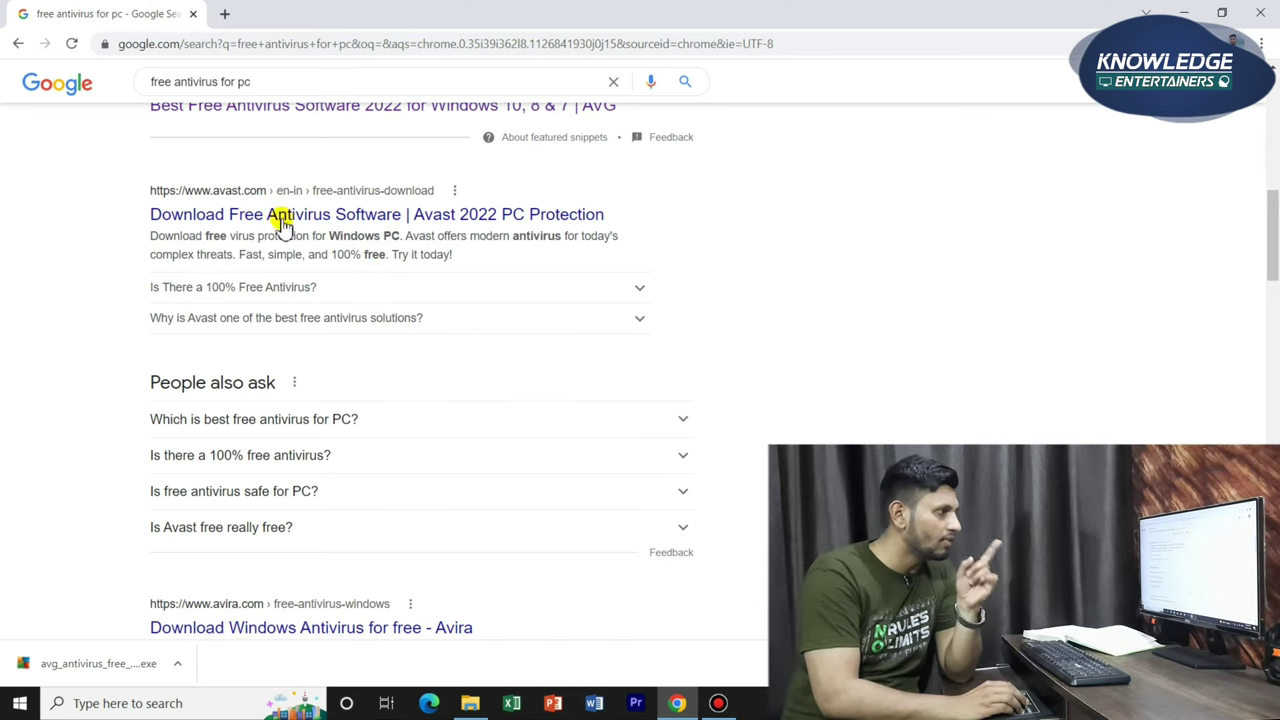
{"action": "scroll", "coordinate": [560, 228], "scroll_direction": "down", "scroll_amount": 4}
{"action": "scroll", "coordinate": [585, 232], "scroll_direction": "up", "scroll_amount": 1}
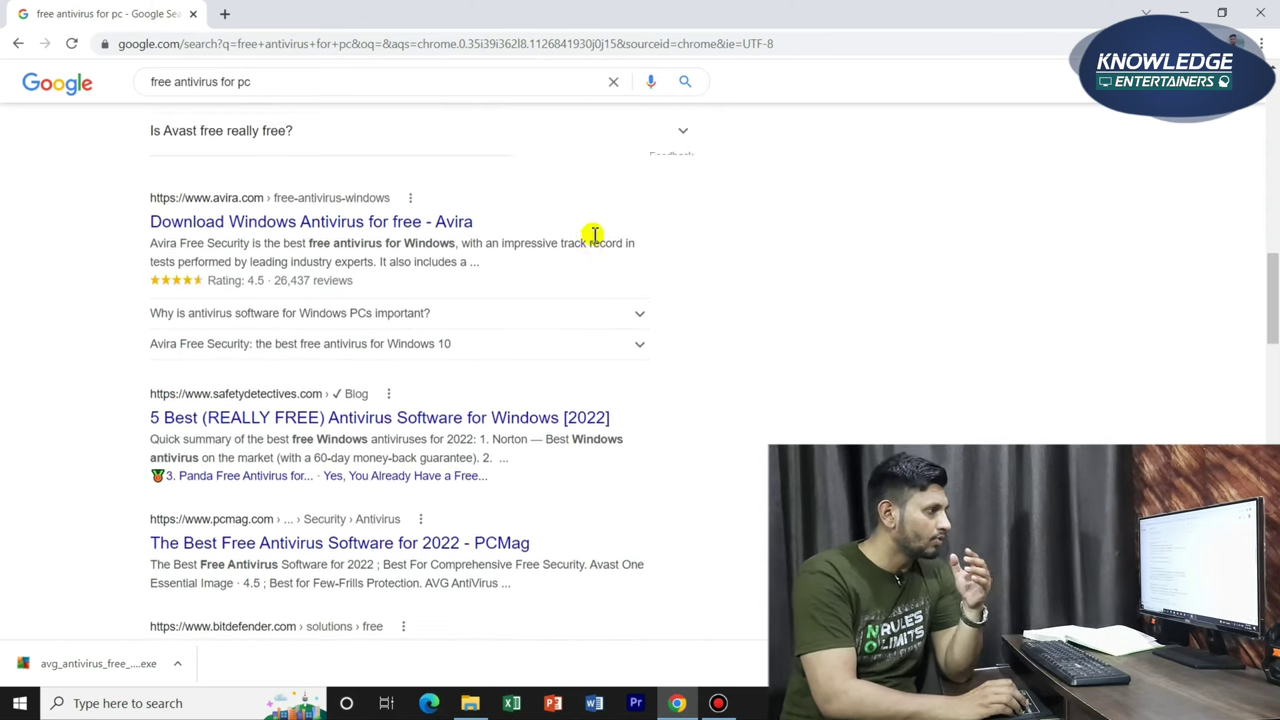
{"action": "scroll", "coordinate": [583, 291], "scroll_direction": "up", "scroll_amount": 10}
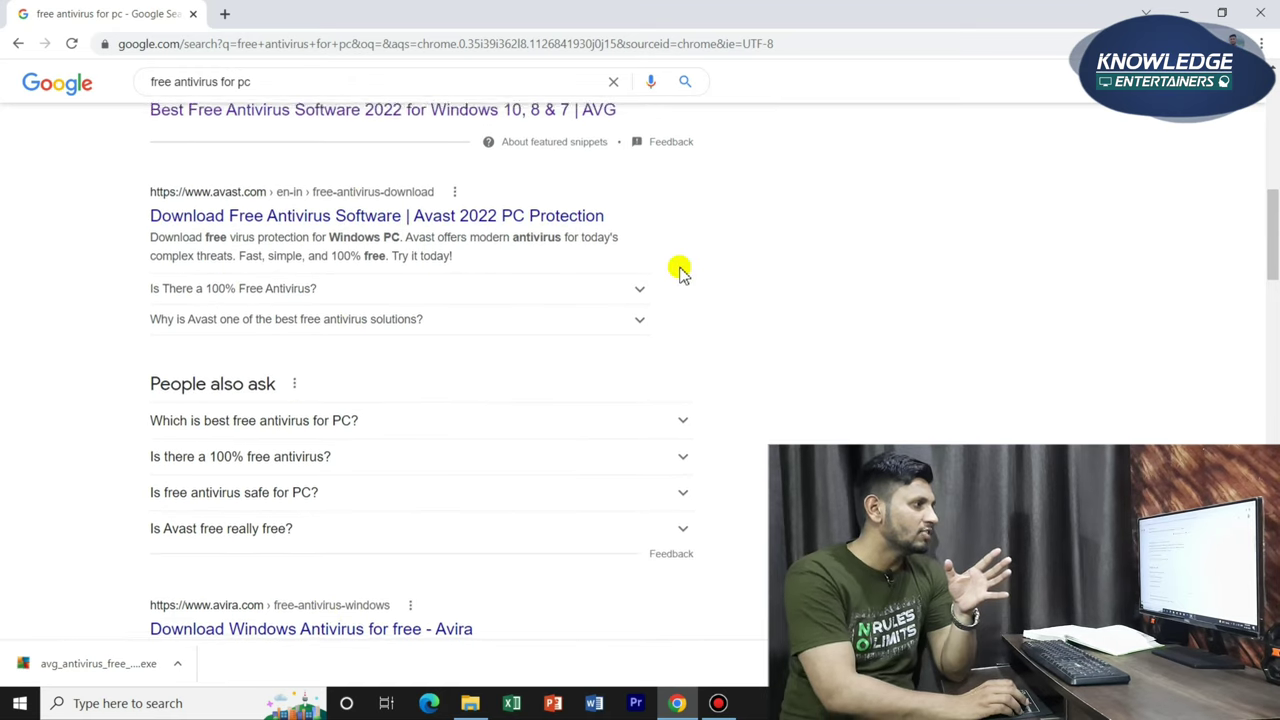
{"action": "scroll", "coordinate": [686, 314], "scroll_direction": "down", "scroll_amount": 1}
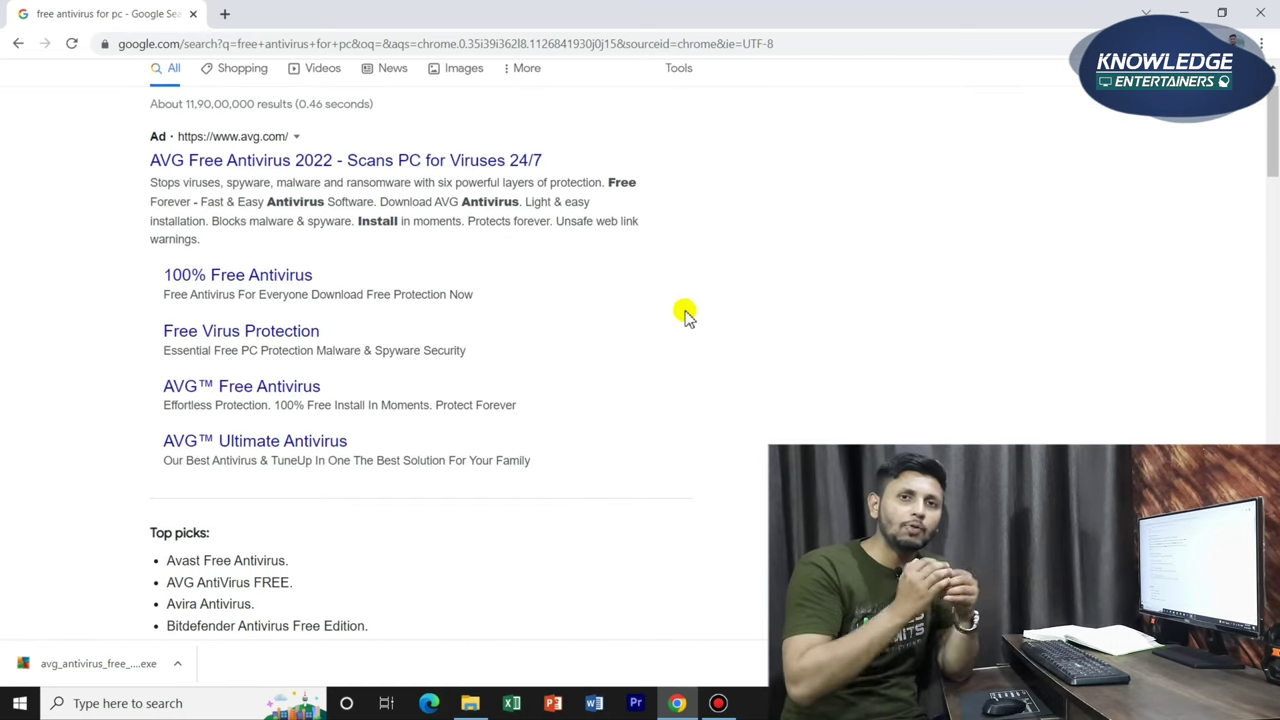